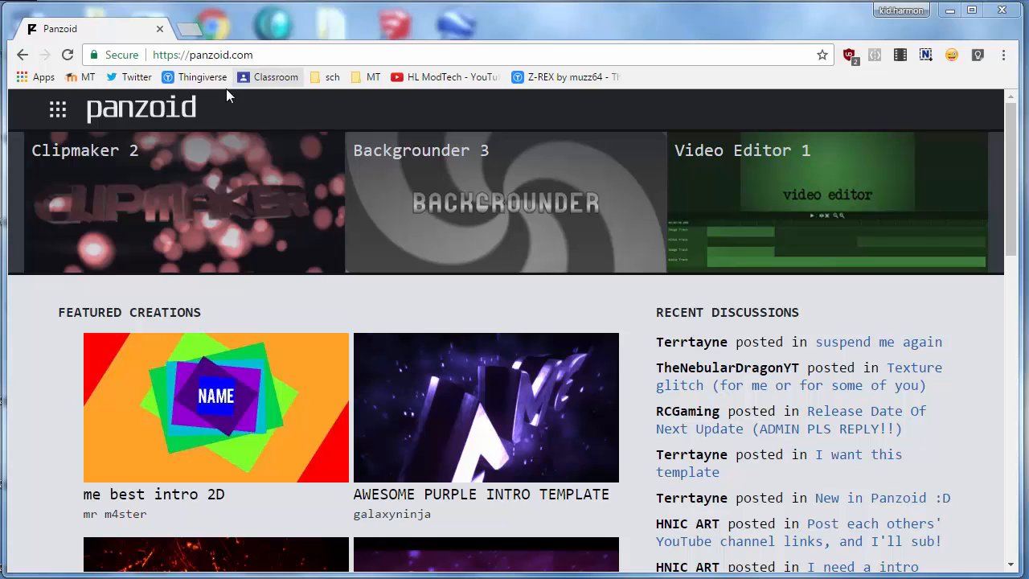
Open Clipmaker 2 and load the orange NAME intro template at the end of the featured creations list.
click(95, 168)
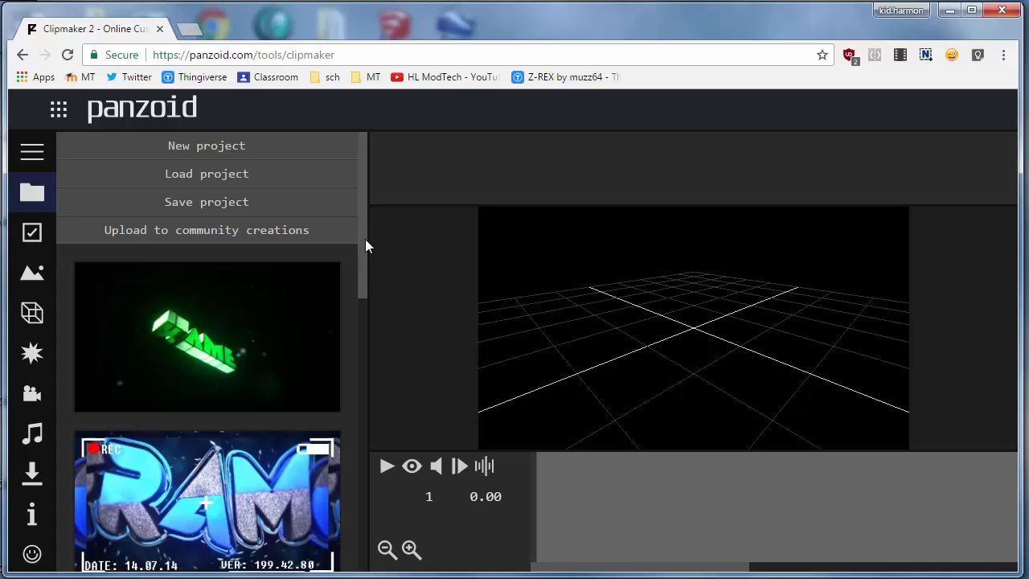
drag(365, 239, 362, 538)
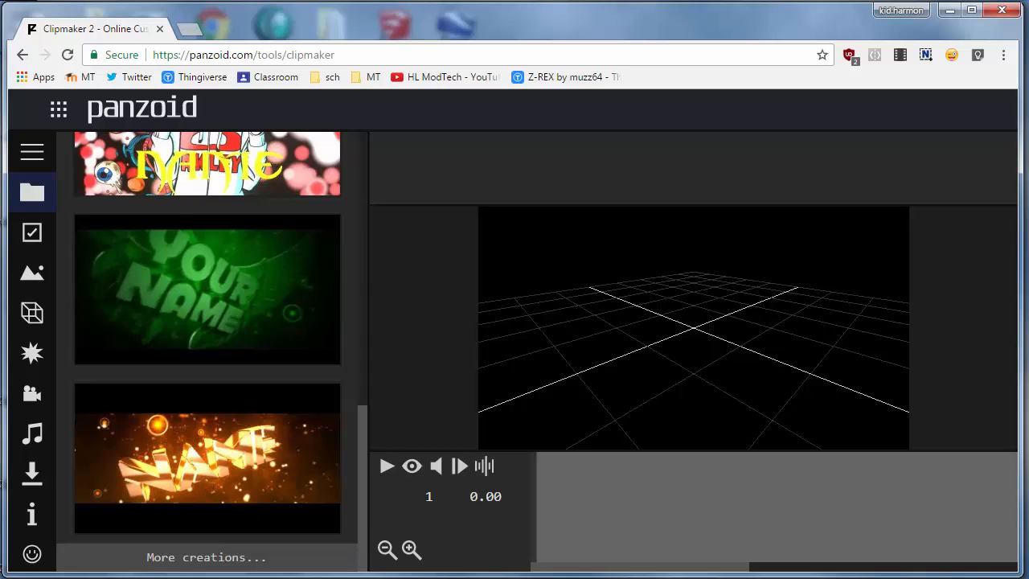
click(207, 465)
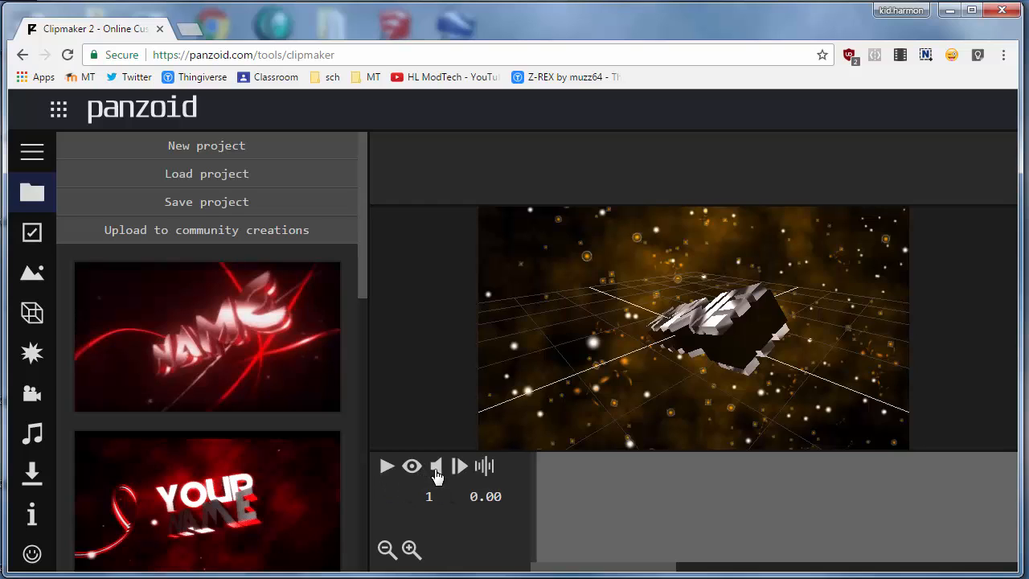
Play back the loaded intro template and pause it.
click(386, 474)
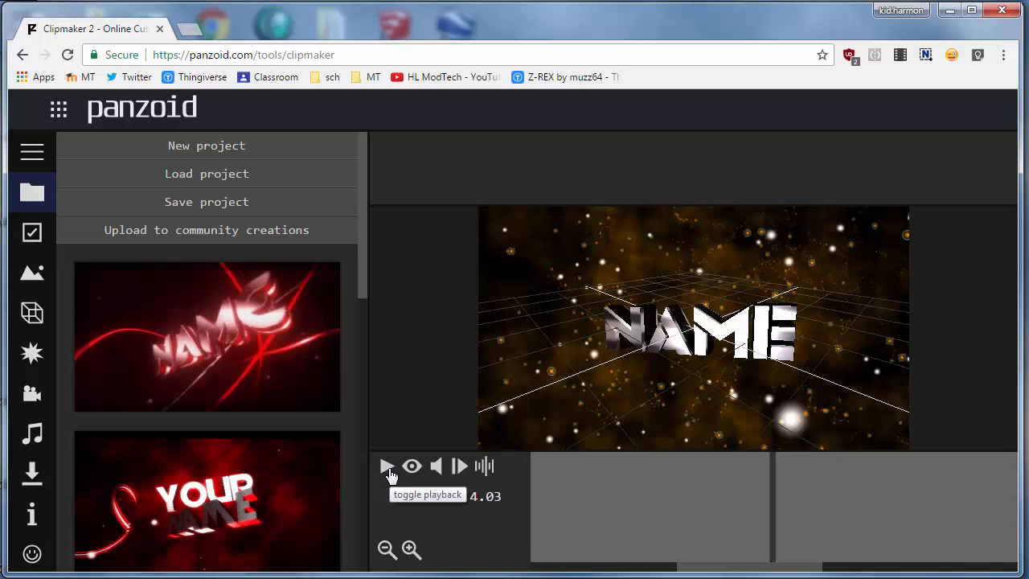
click(387, 473)
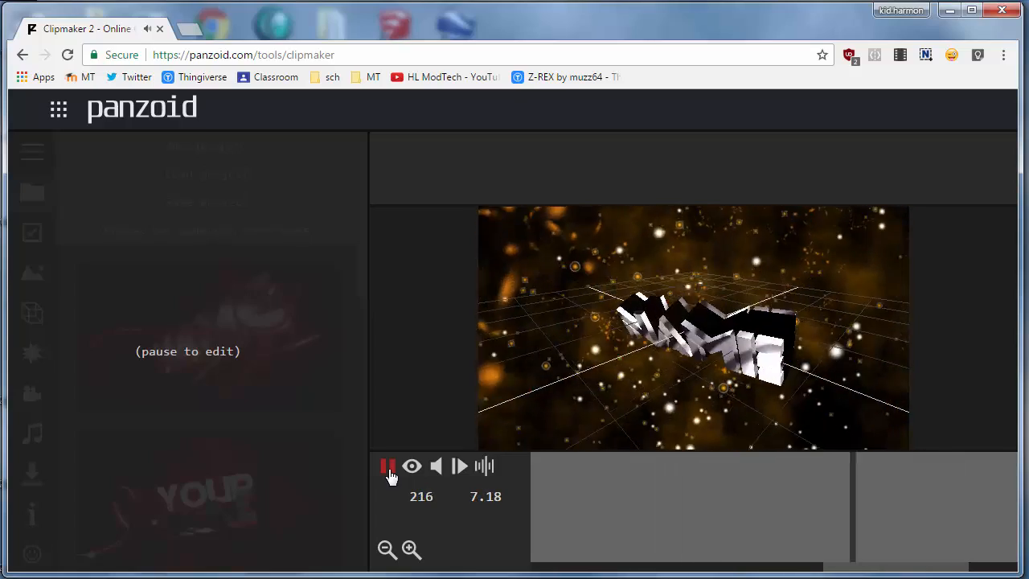
click(387, 470)
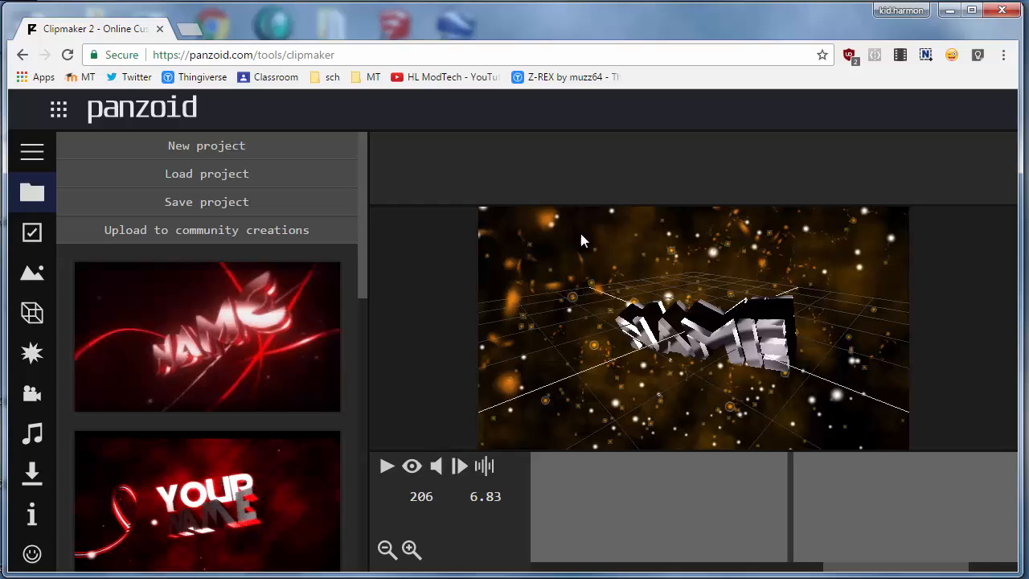
Apply the Outdoor scene, try the cloudy light rays sky, and set the sky to mars.
click(39, 237)
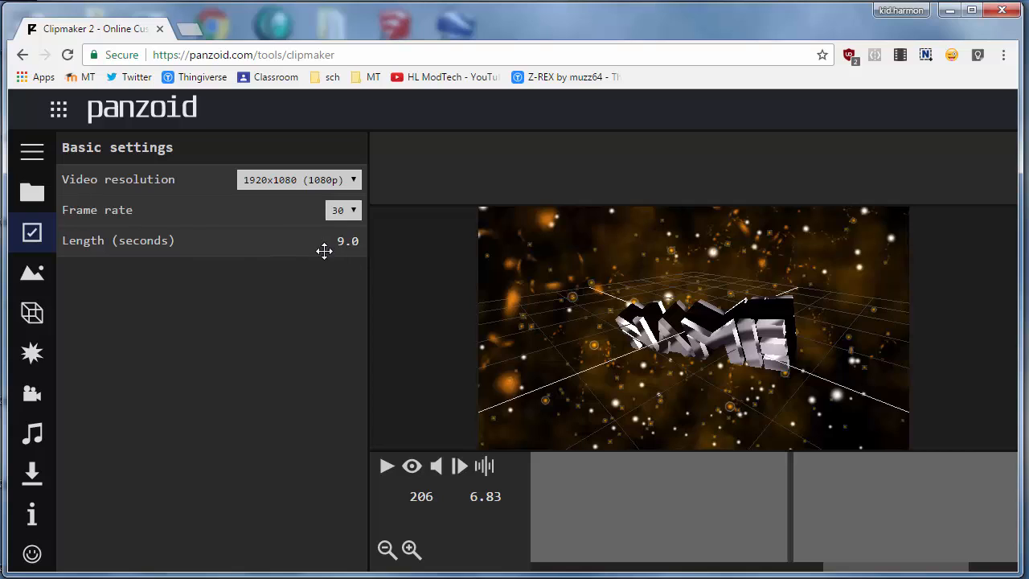
click(32, 271)
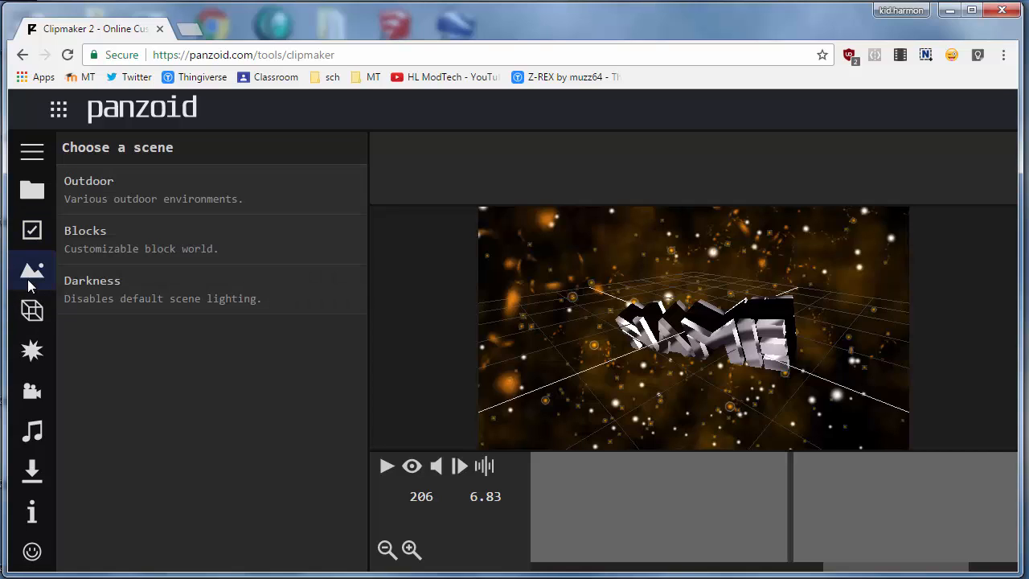
click(126, 189)
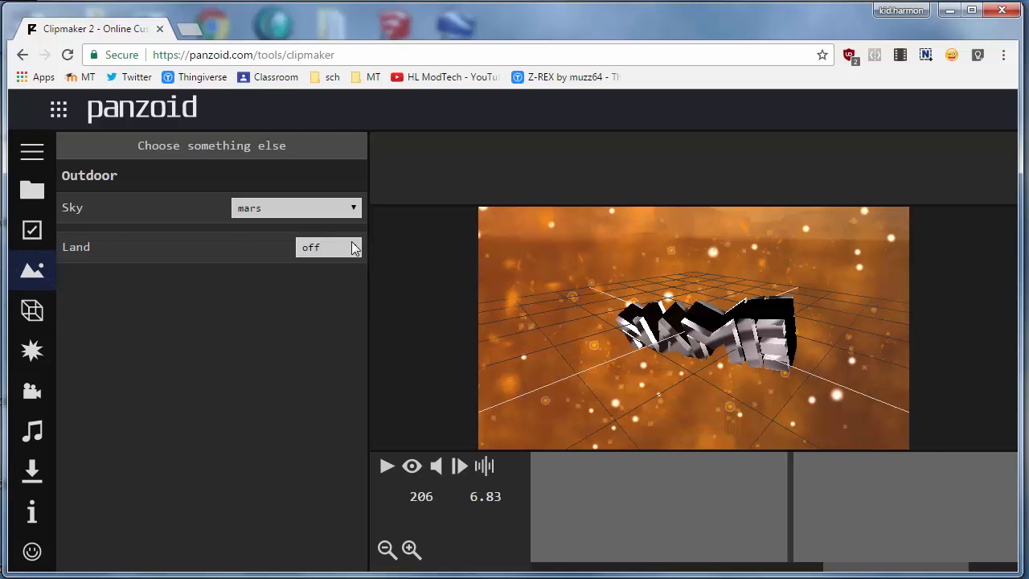
click(298, 207)
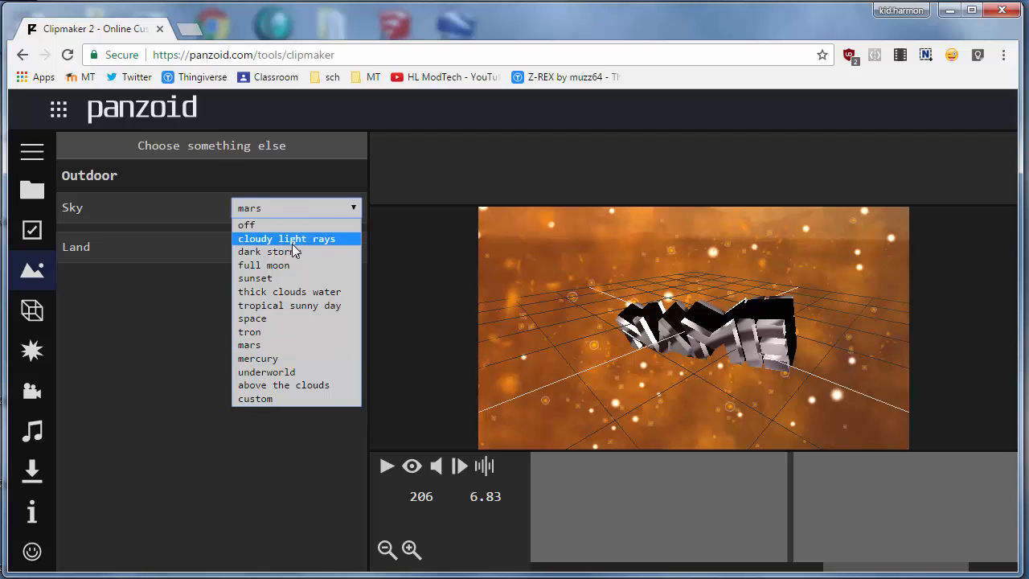
click(291, 239)
click(286, 210)
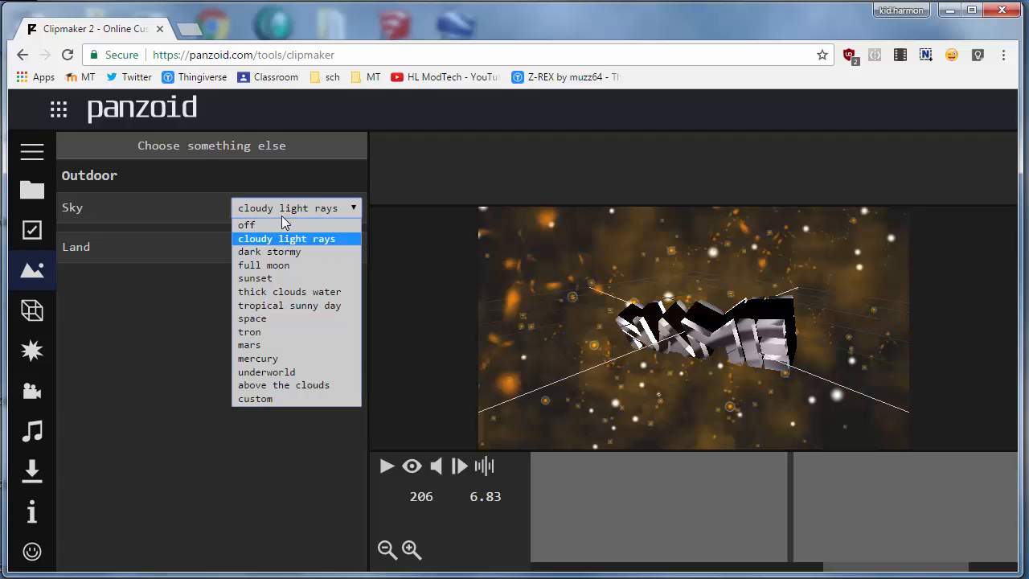
click(252, 347)
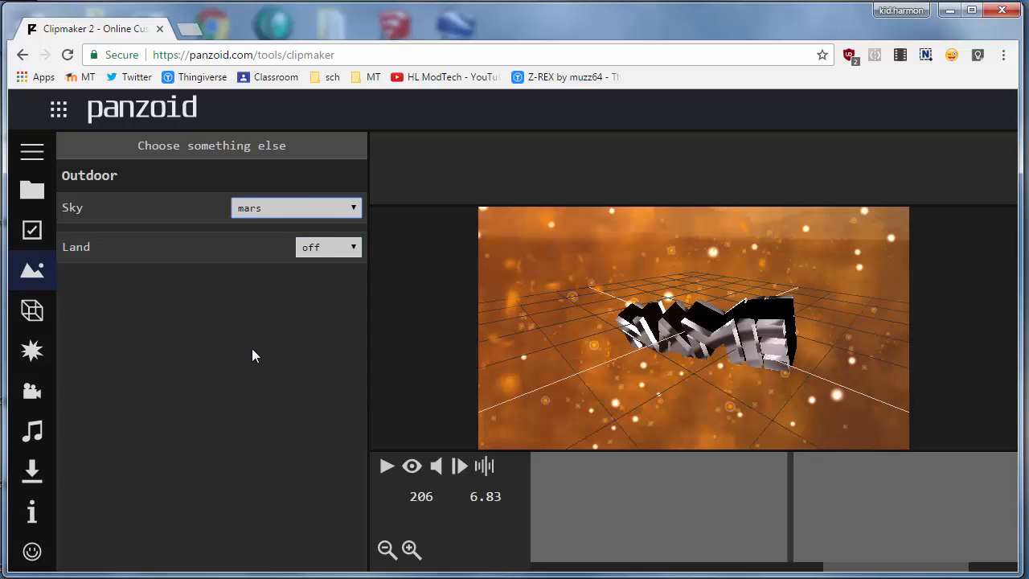
Try the terrain land option with the effects preview on, and switch the land back off.
click(324, 251)
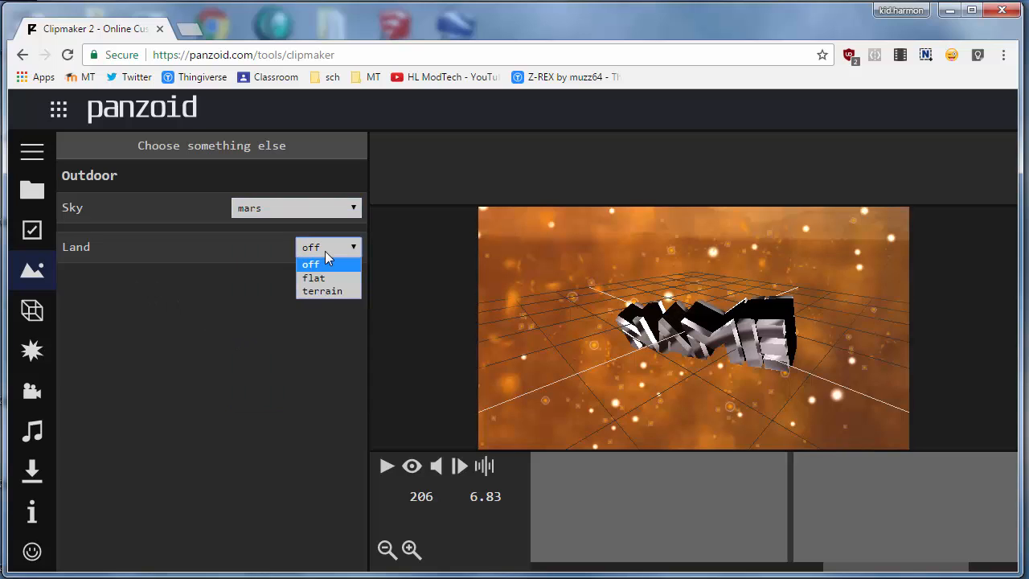
click(321, 292)
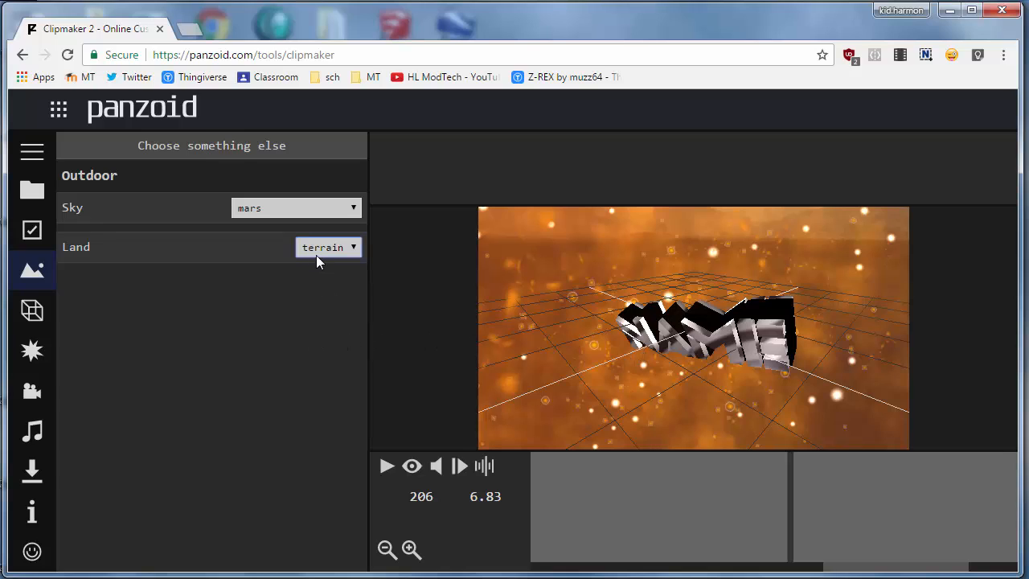
click(412, 472)
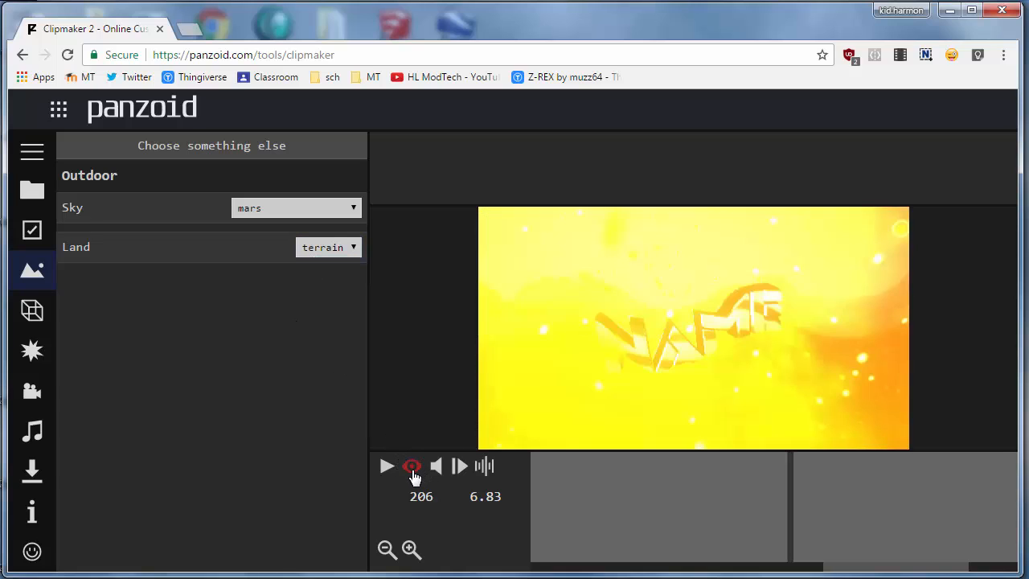
click(412, 473)
click(413, 468)
click(329, 247)
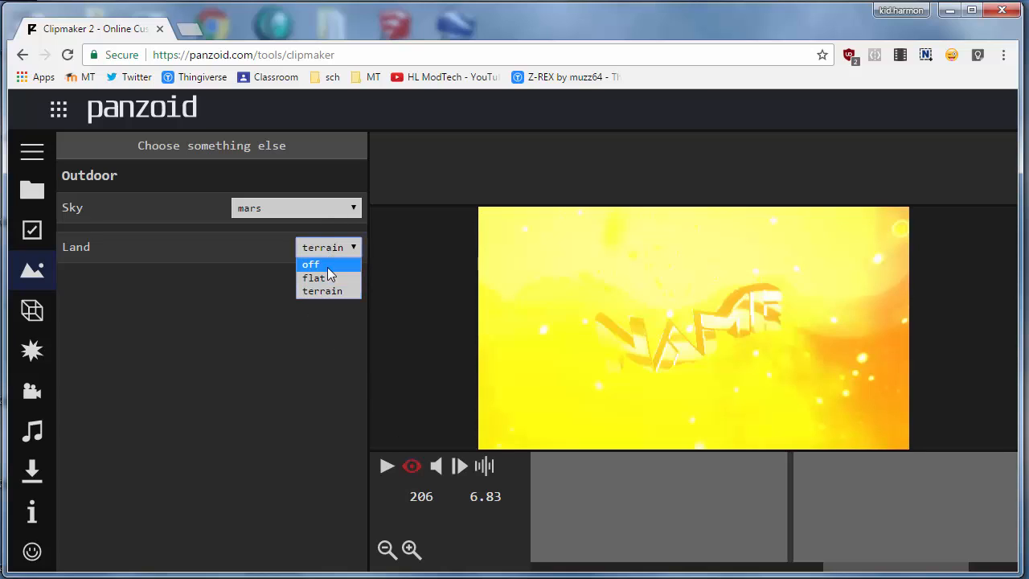
click(327, 265)
Play back the intro with the mars sky, pause it, and set the sky to thick clouds water.
click(411, 466)
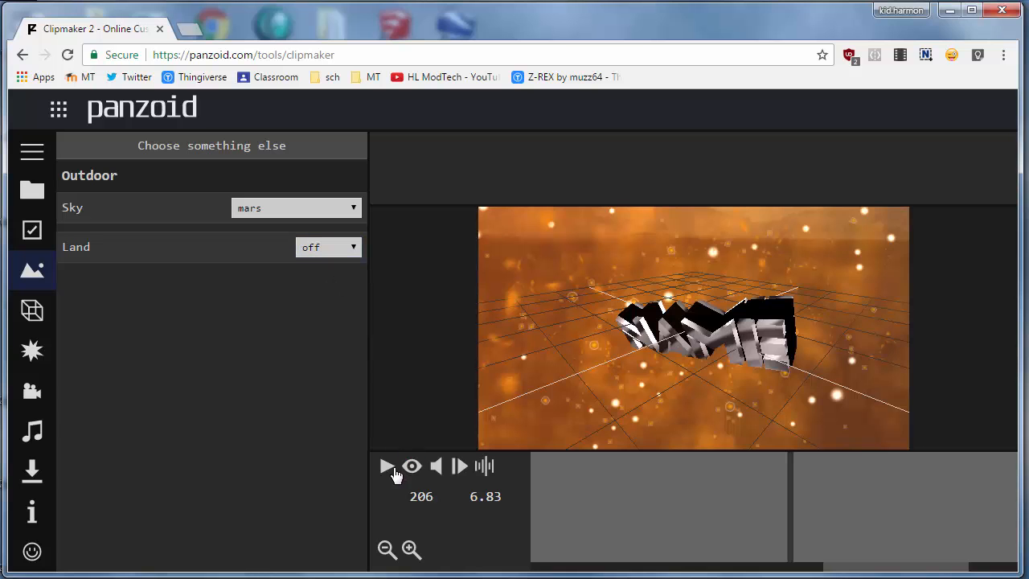
click(410, 467)
click(410, 468)
click(386, 466)
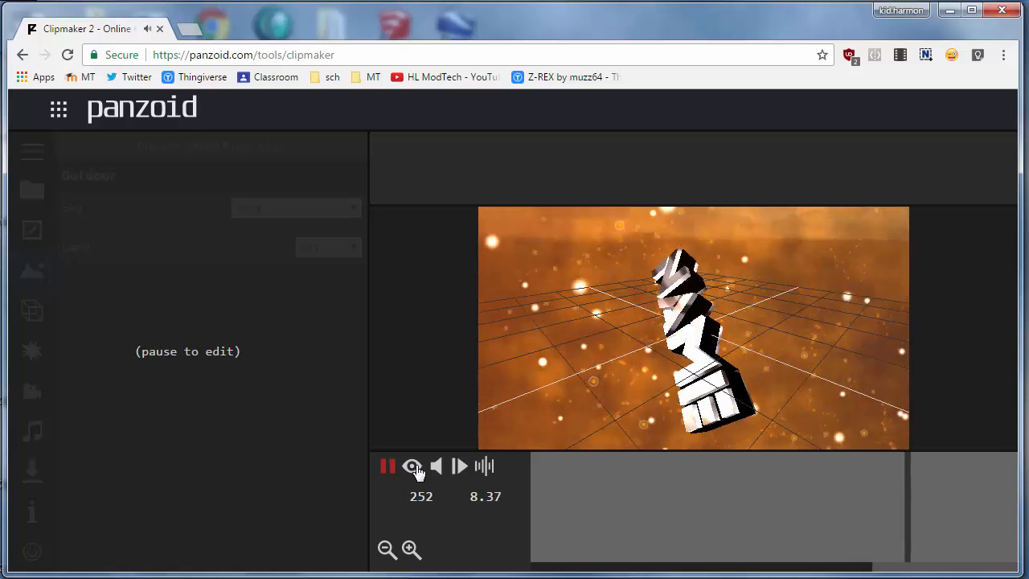
click(386, 468)
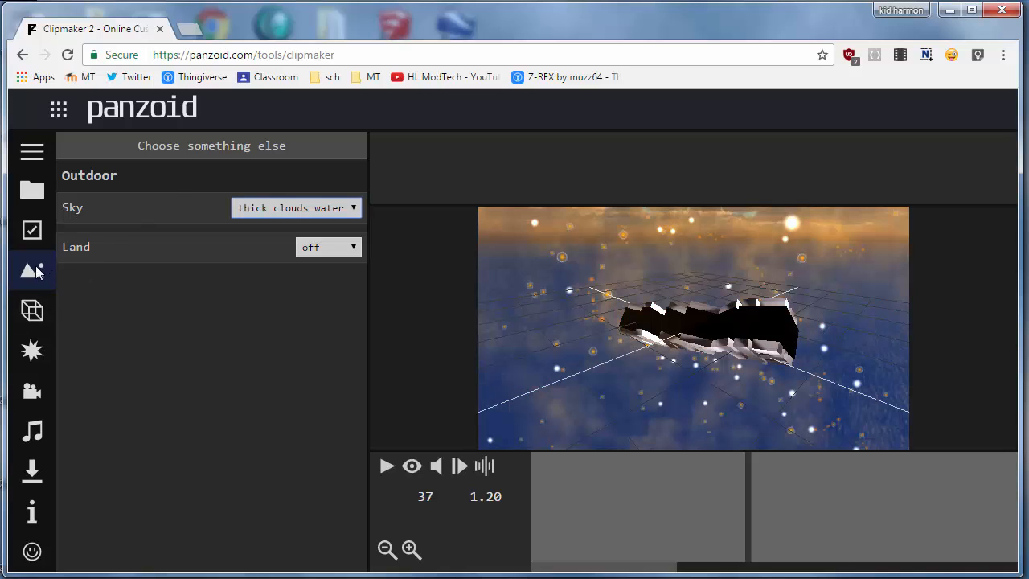
Examine the scene's object list, from the all and text groups down to the letter objects in group N.
click(42, 318)
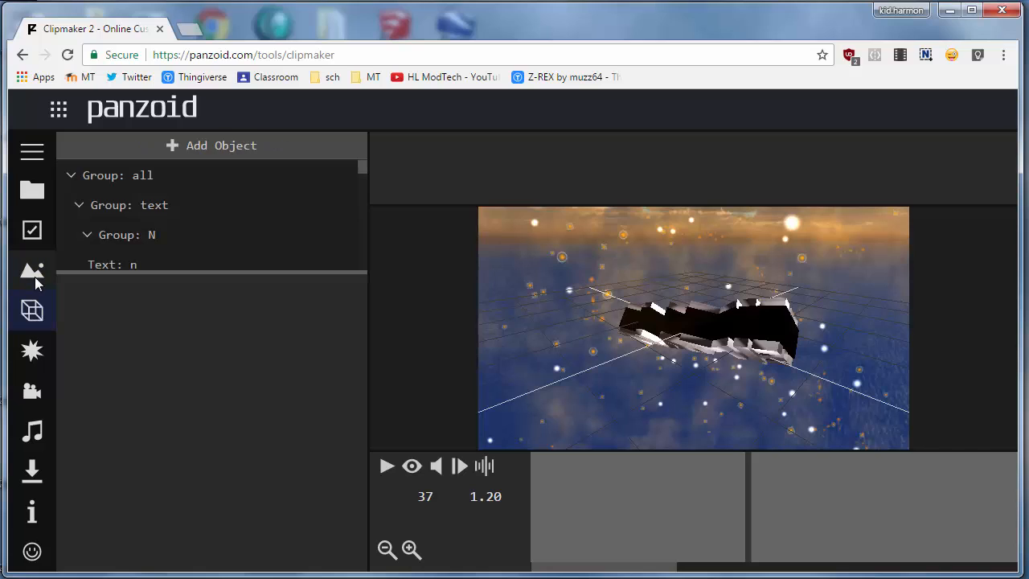
click(34, 275)
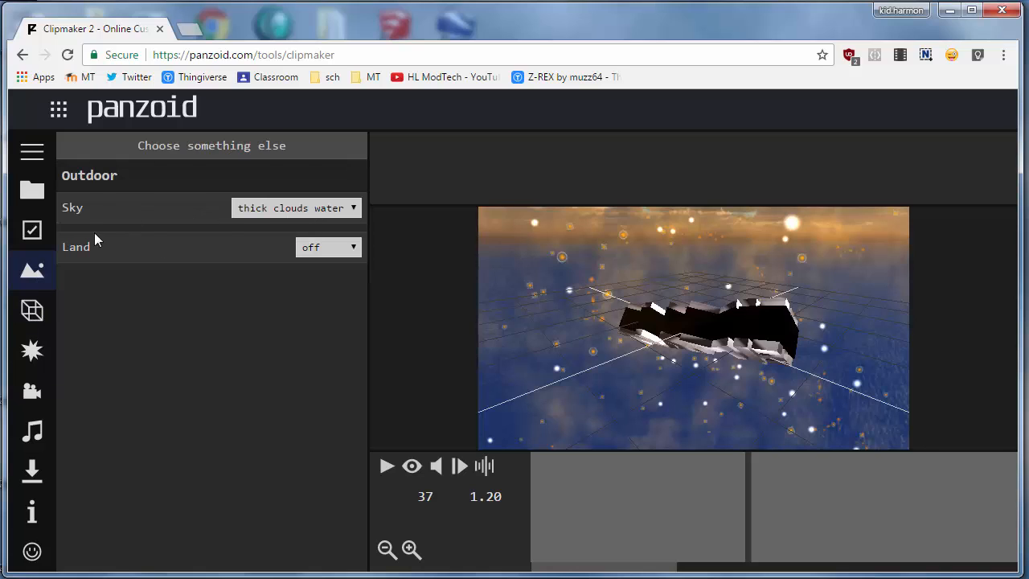
click(41, 314)
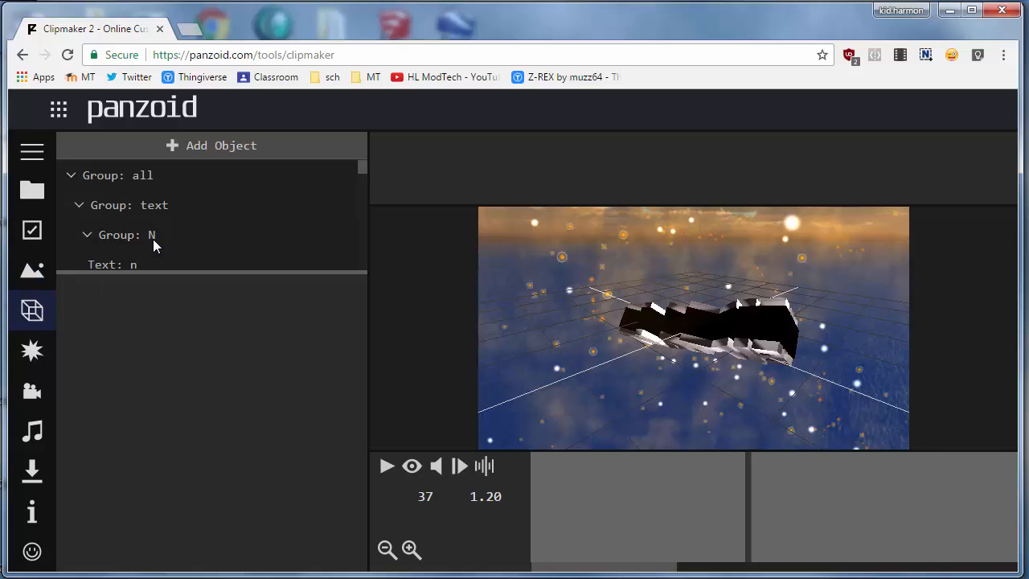
mouse_move(115, 176)
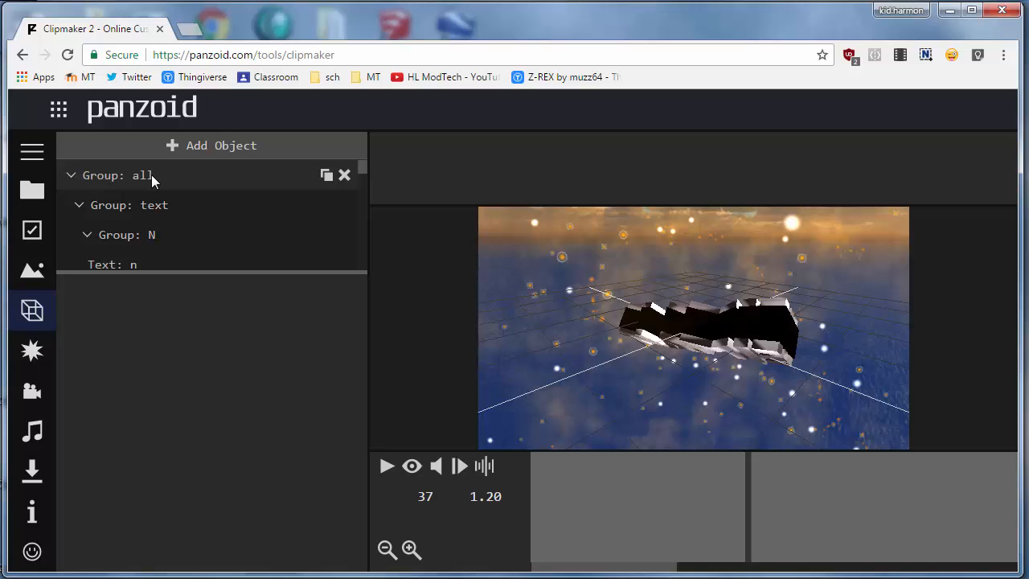
mouse_move(152, 207)
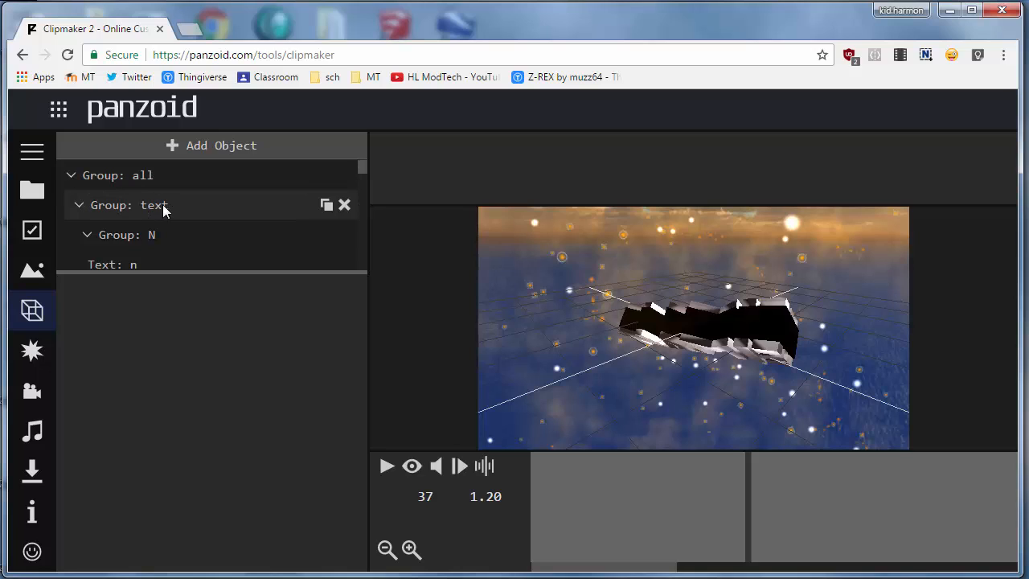
click(153, 235)
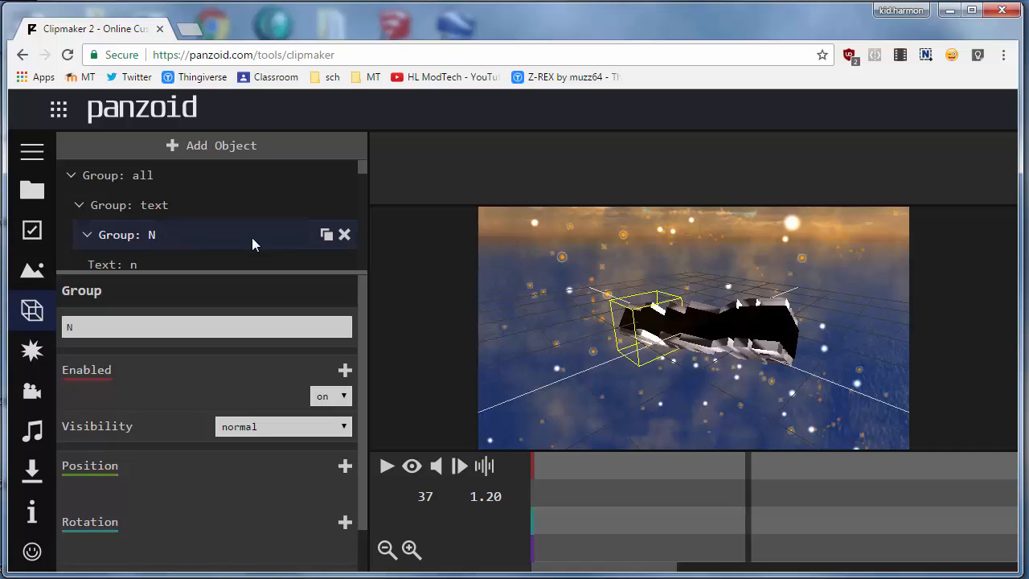
scroll(261, 242, down, 3)
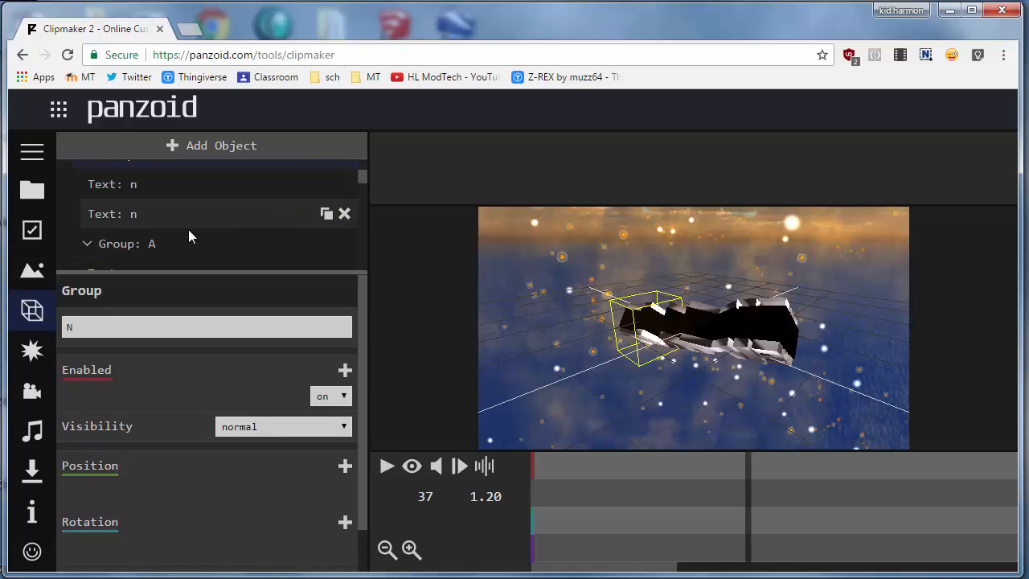
scroll(188, 229, up, 3)
scroll(185, 230, down, 2)
Try to change the first n text object in group N to g.
click(155, 189)
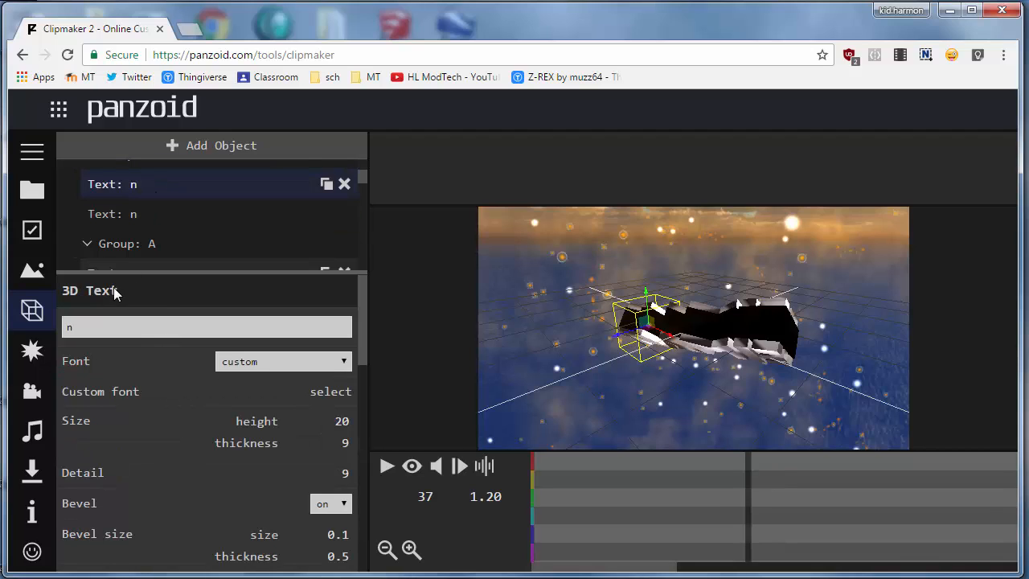
double_click(98, 326)
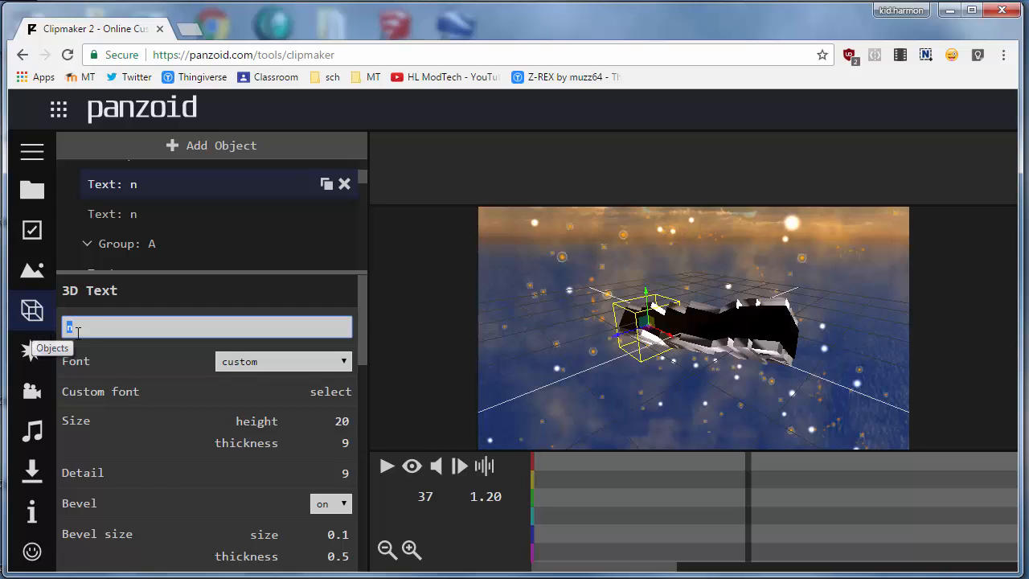
text(g)
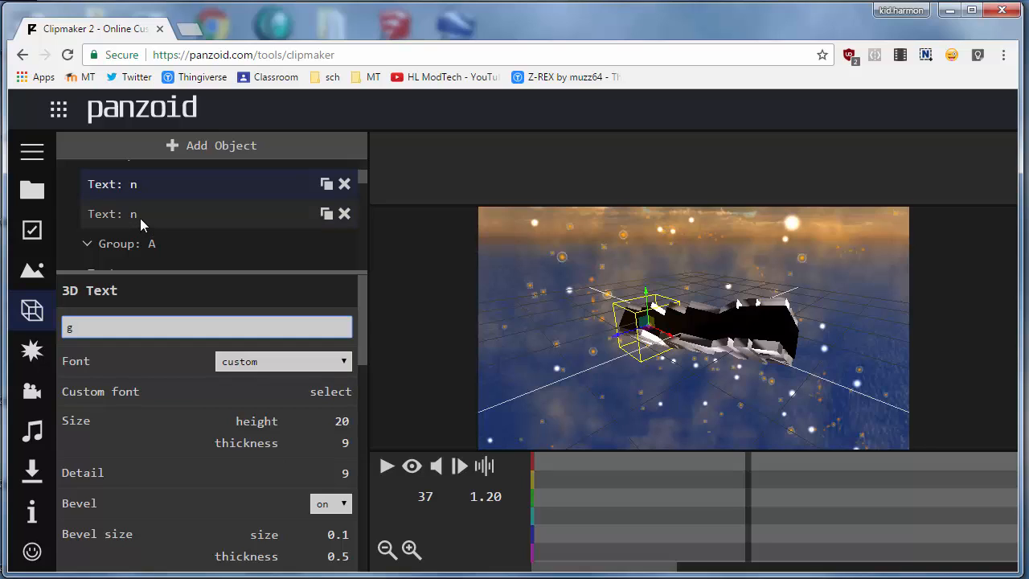
Change the second n text object in group N to g.
click(139, 218)
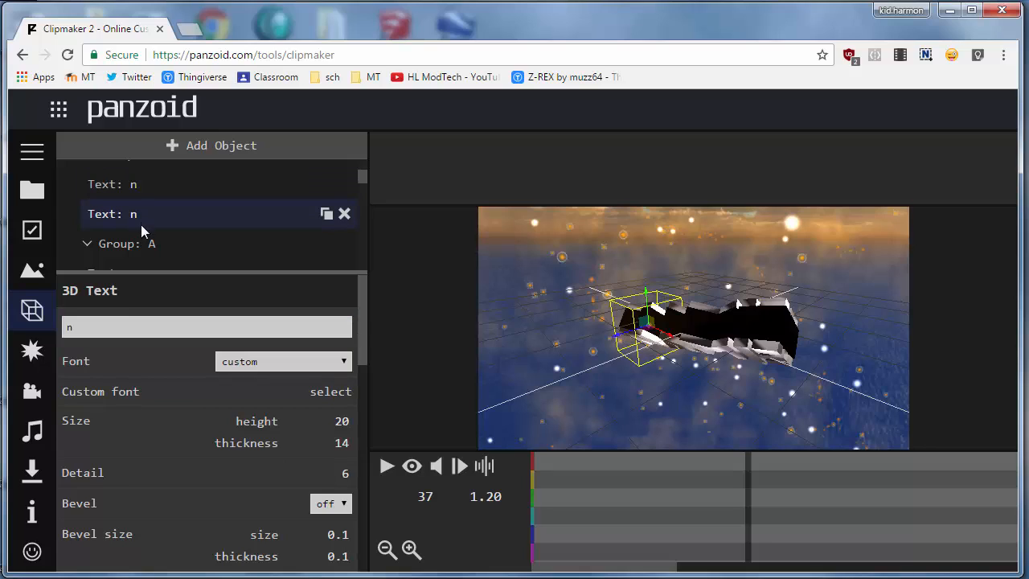
double_click(68, 328)
text(g)
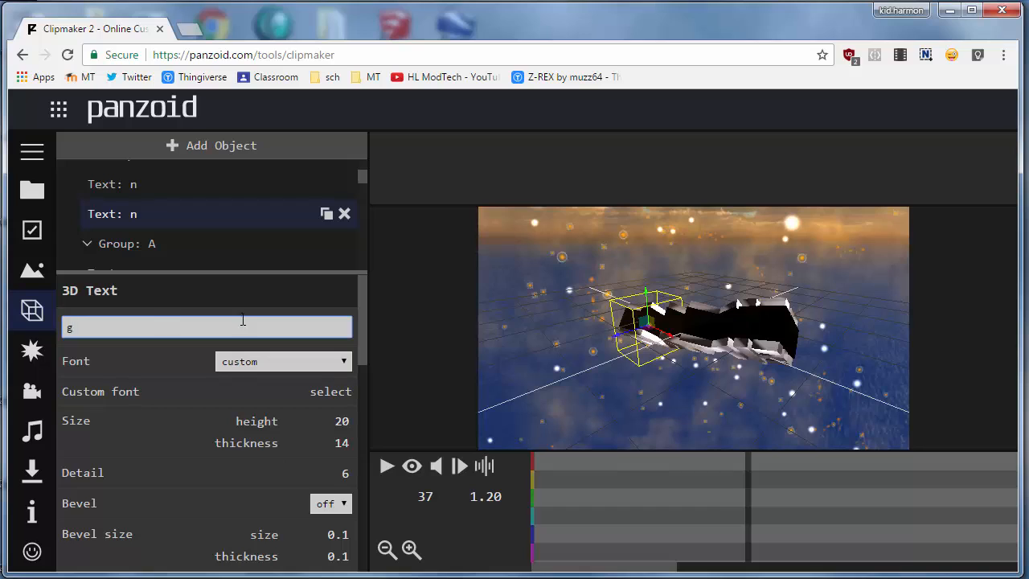
Turn on the effects preview, play back the intro with the changed letter, and pause it.
click(411, 466)
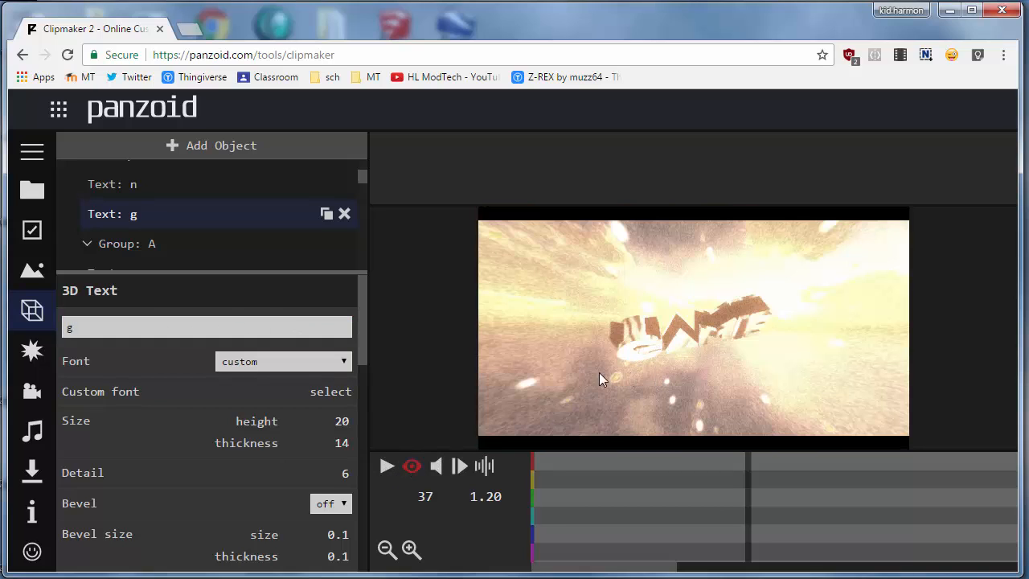
click(386, 467)
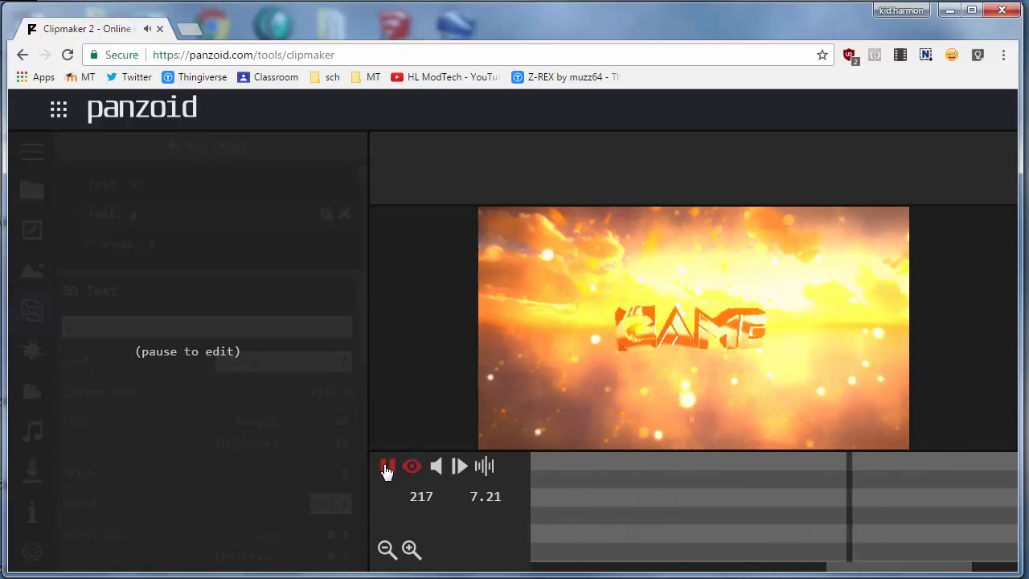
click(386, 468)
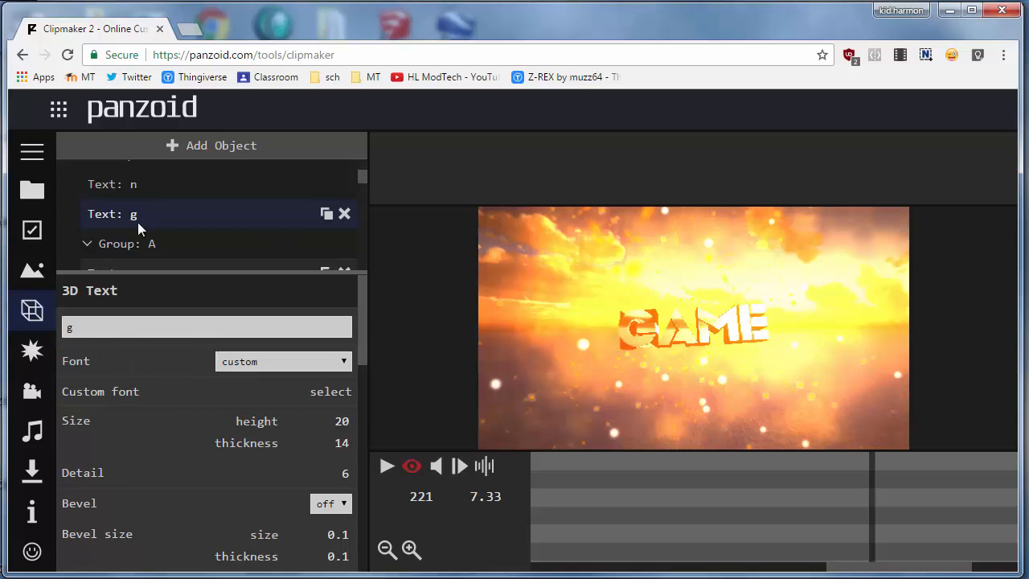
Change the first text object in group N from n to g.
click(129, 186)
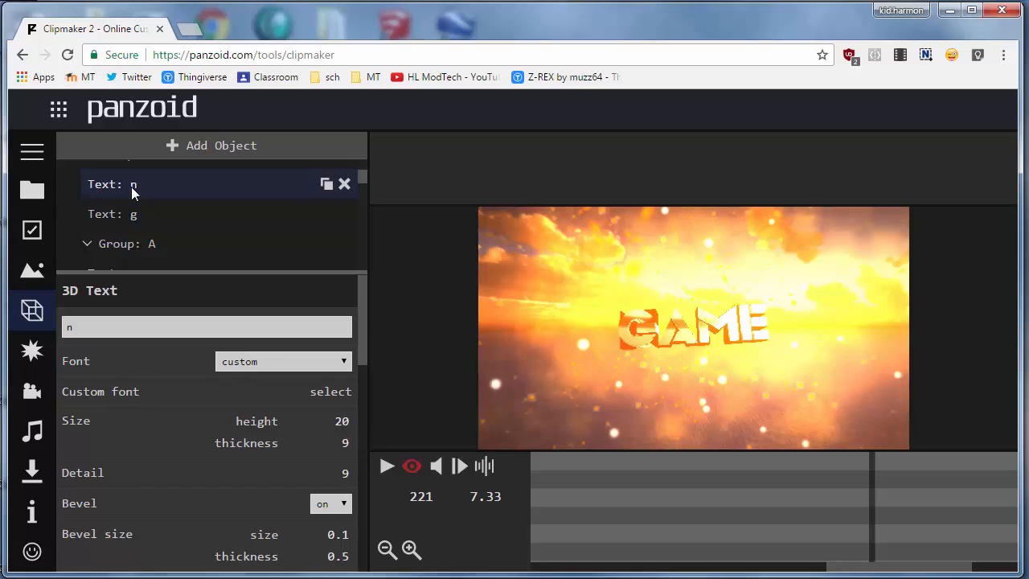
click(91, 325)
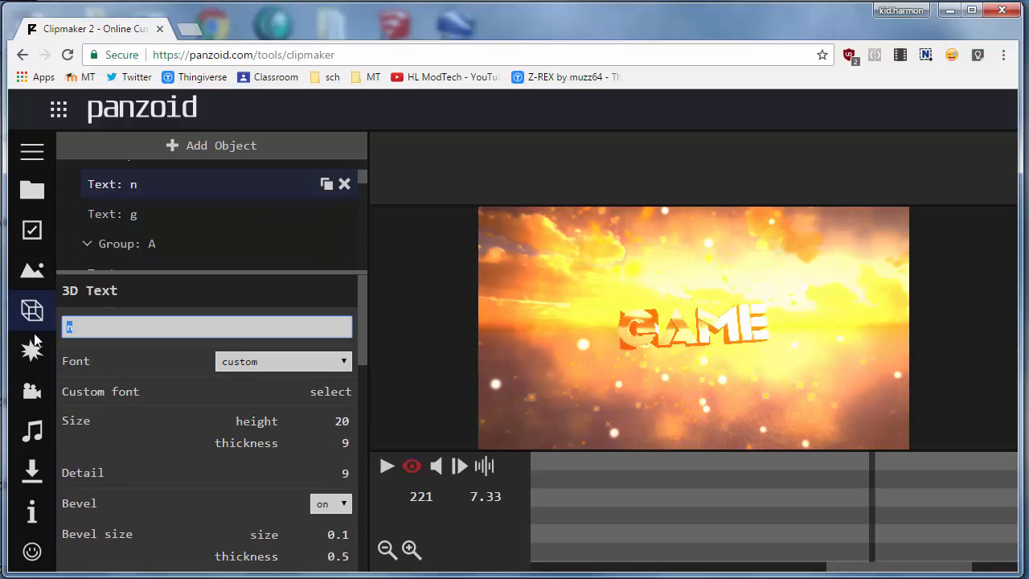
text(g)
key(Return)
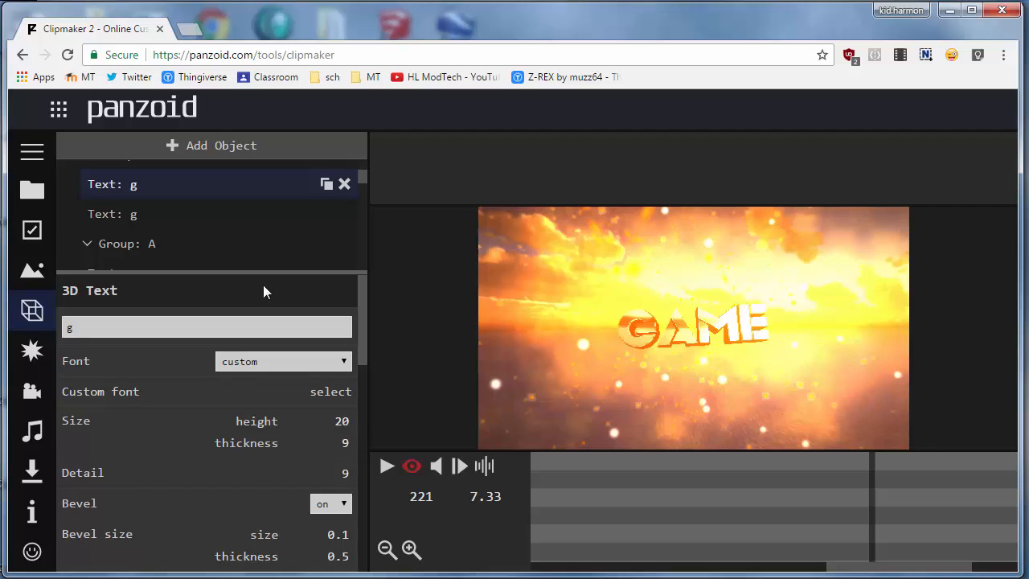
Change both a text objects in group A to o.
click(134, 245)
drag(117, 326, 44, 332)
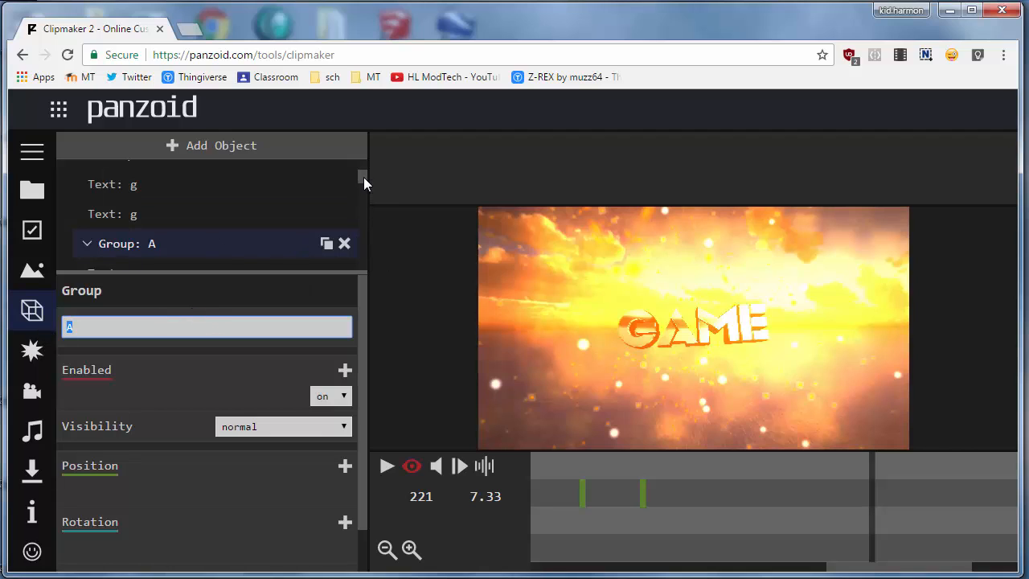
scroll(363, 180, down, 1)
click(134, 235)
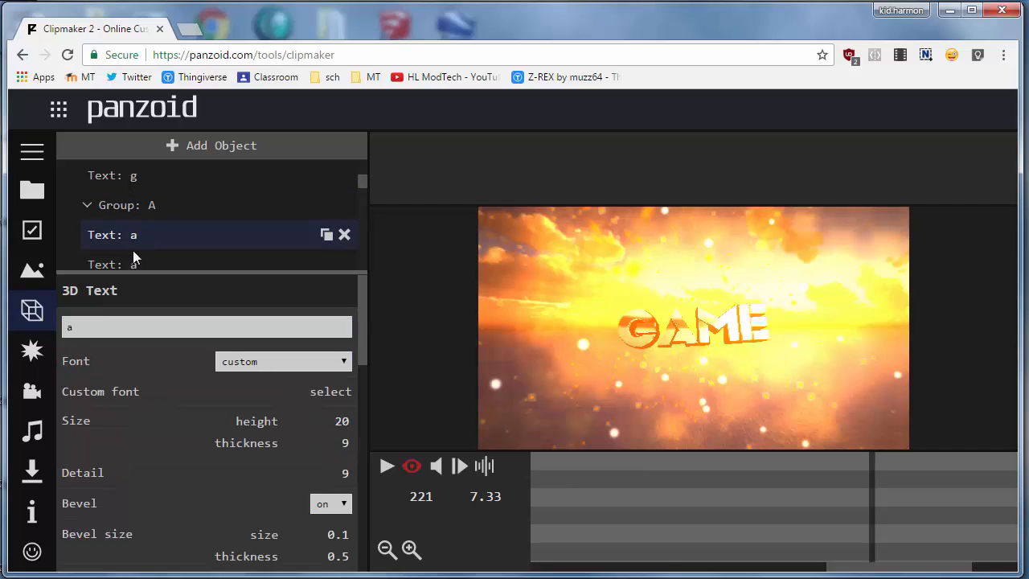
click(93, 327)
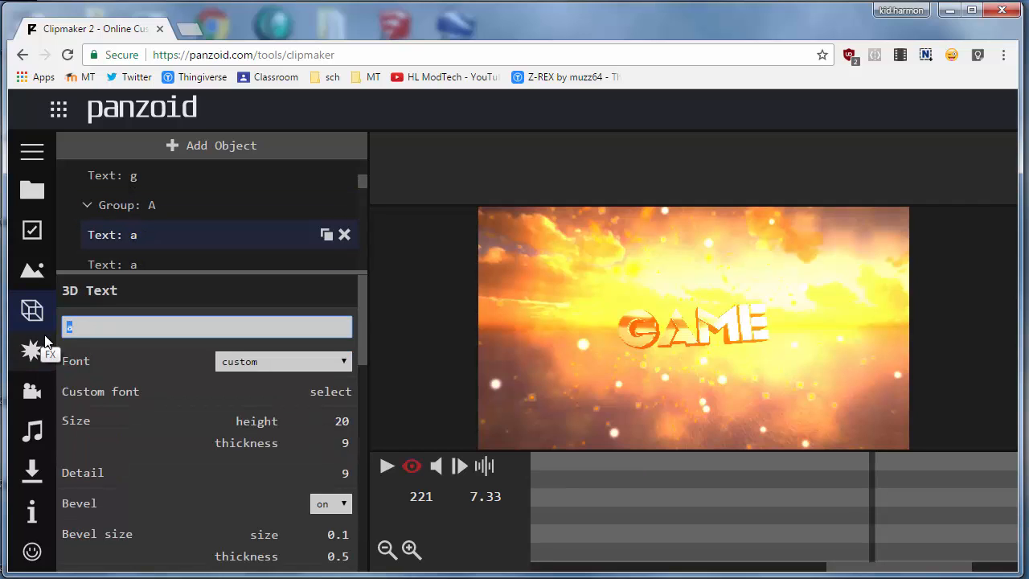
text(o)
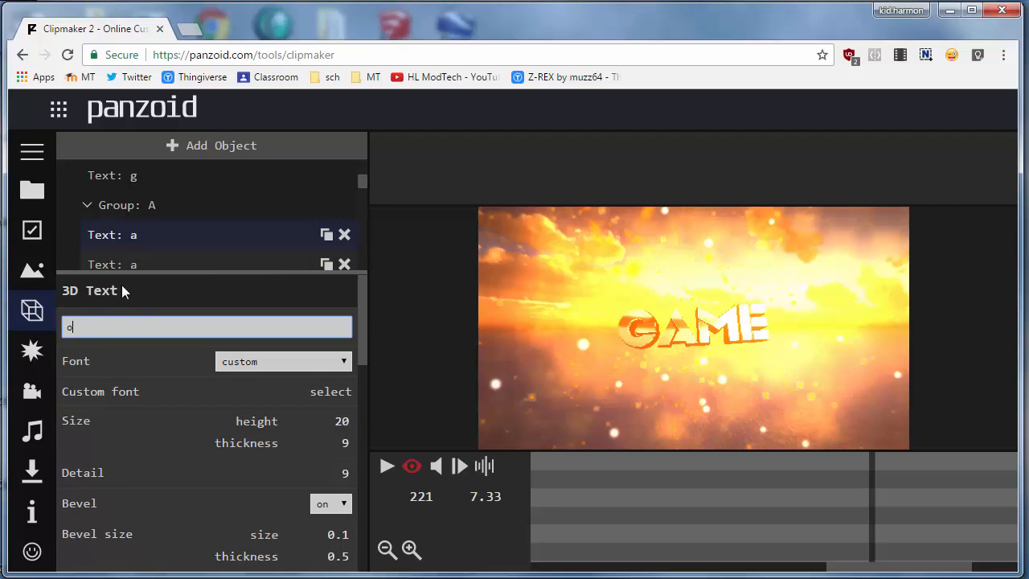
click(114, 310)
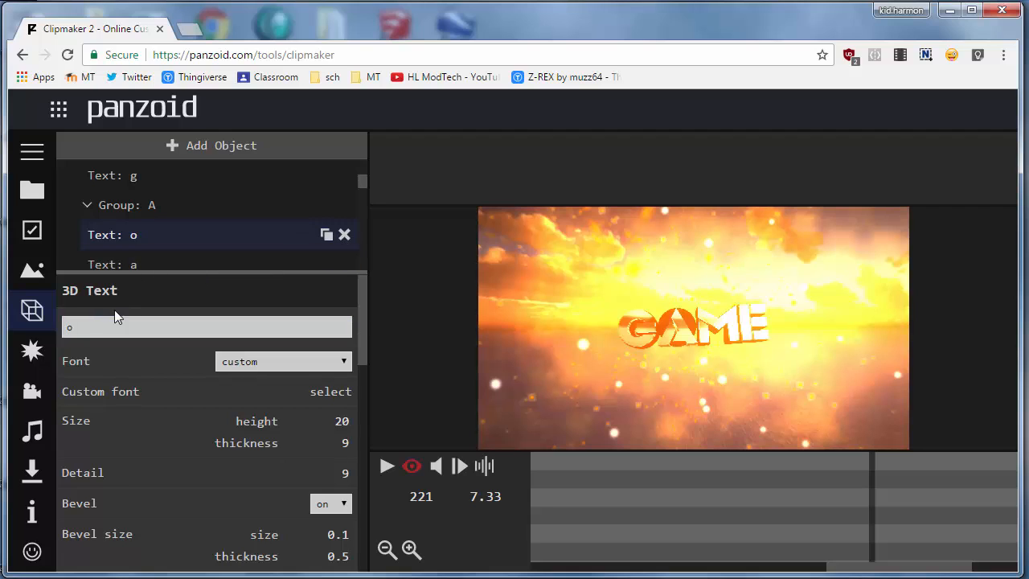
click(132, 268)
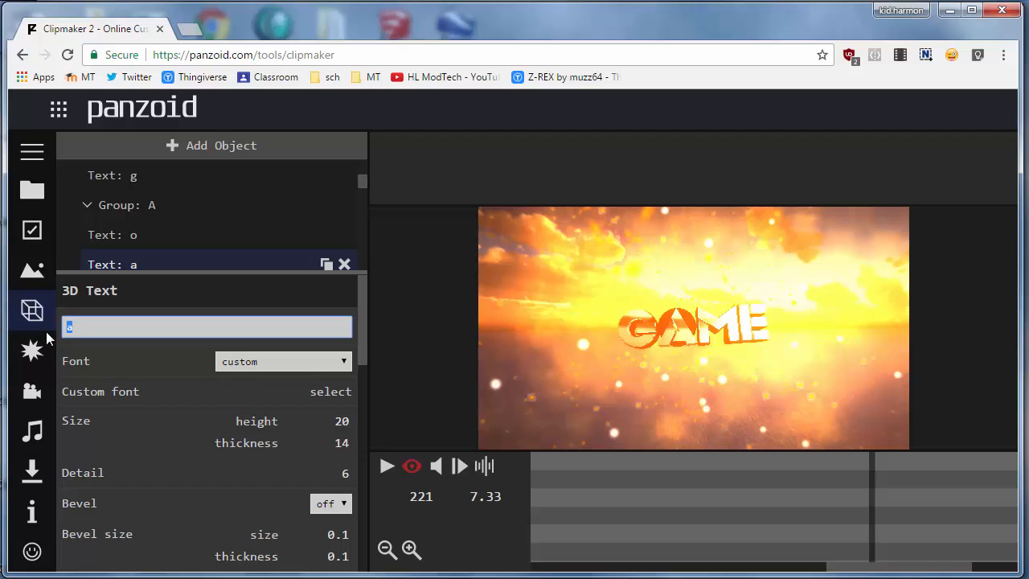
text(o)
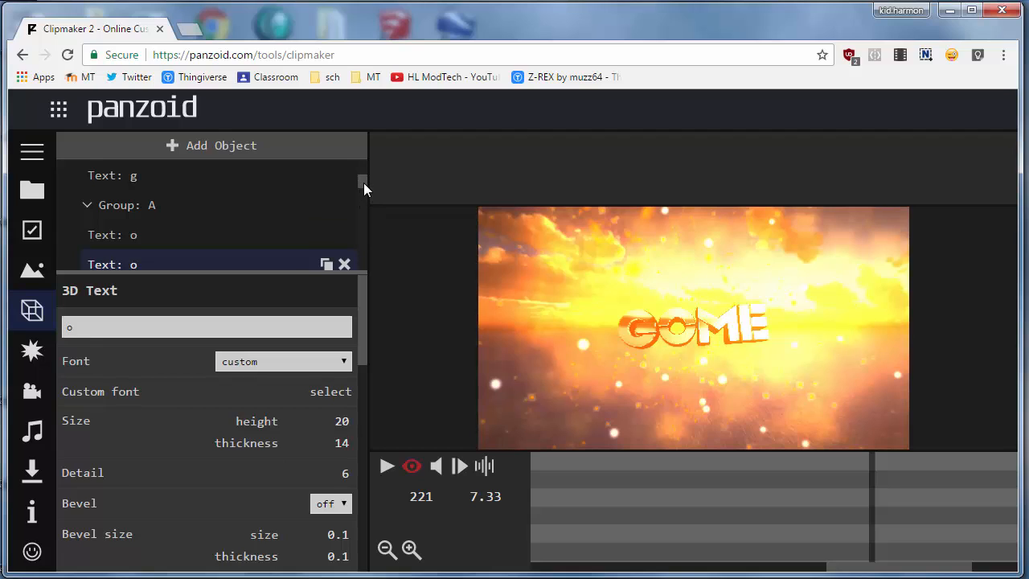
Change both m text objects in group M to w.
scroll(364, 185, down, 2)
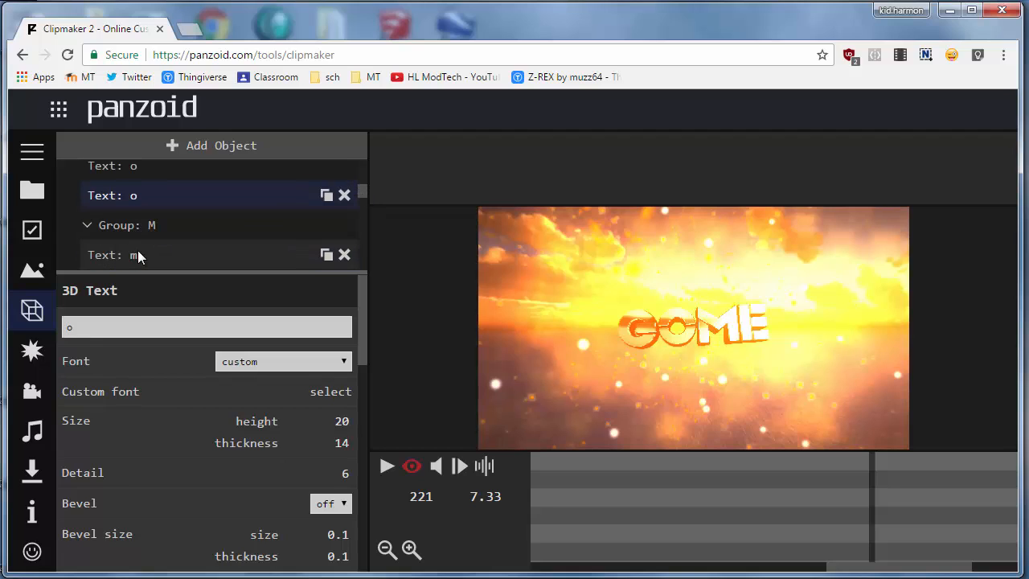
click(137, 253)
double_click(72, 324)
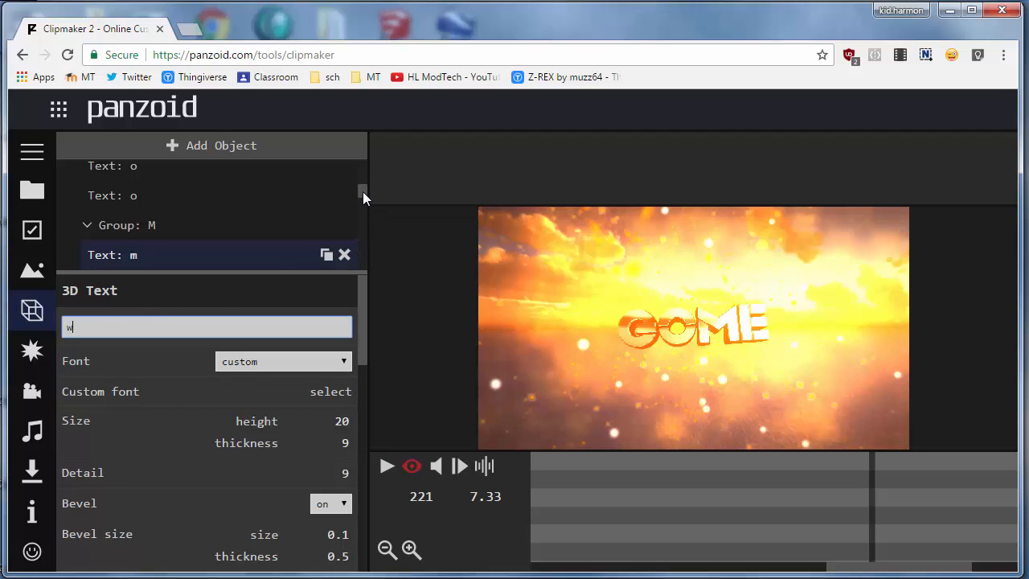
scroll(362, 194, down, 1)
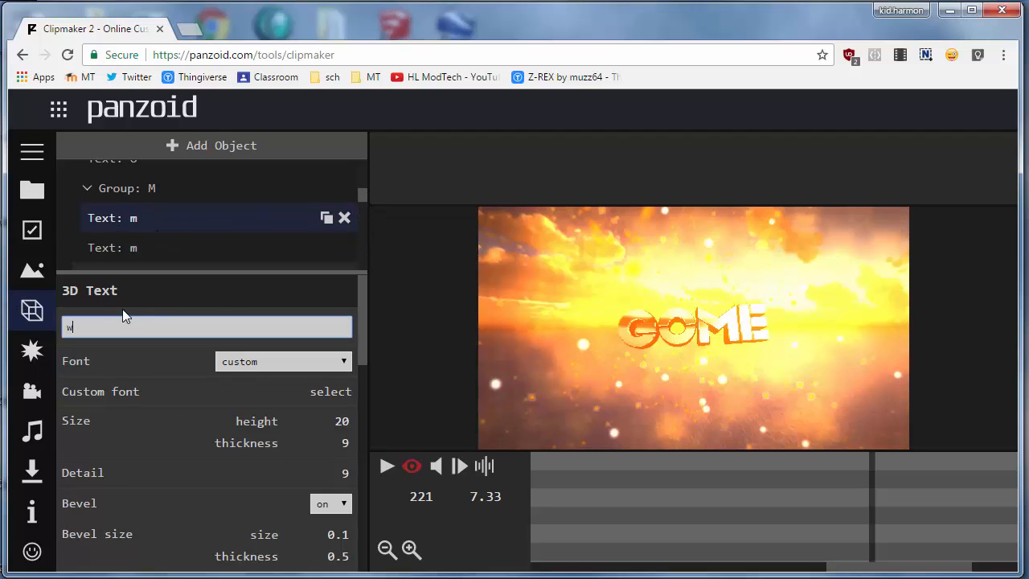
key(Return)
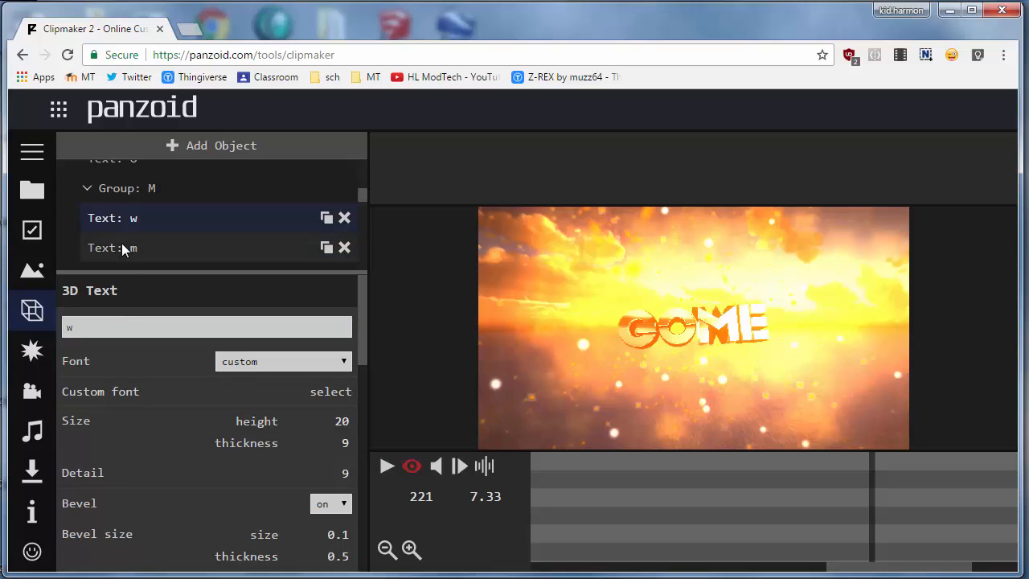
click(122, 246)
click(120, 326)
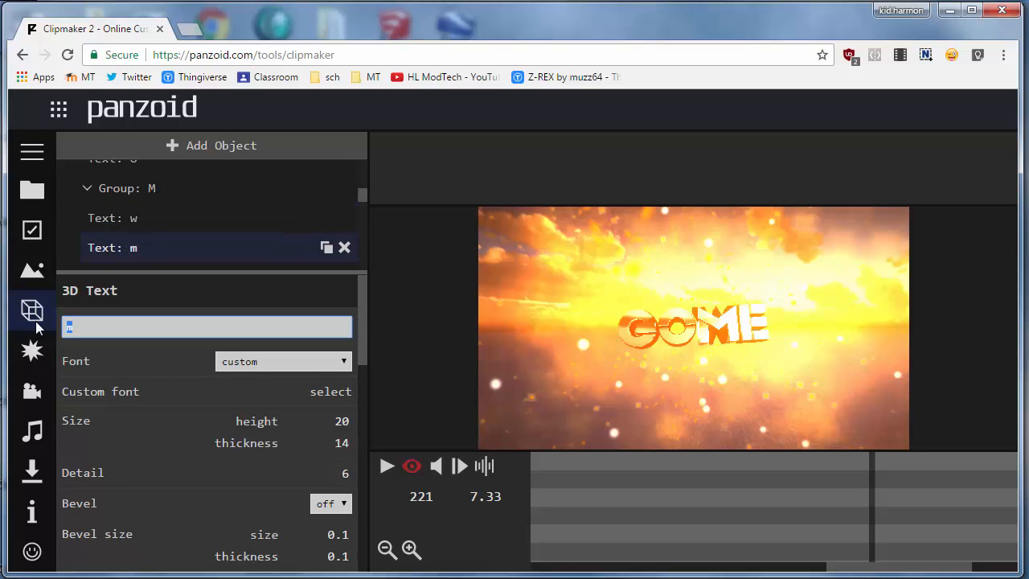
text(w)
key(Return)
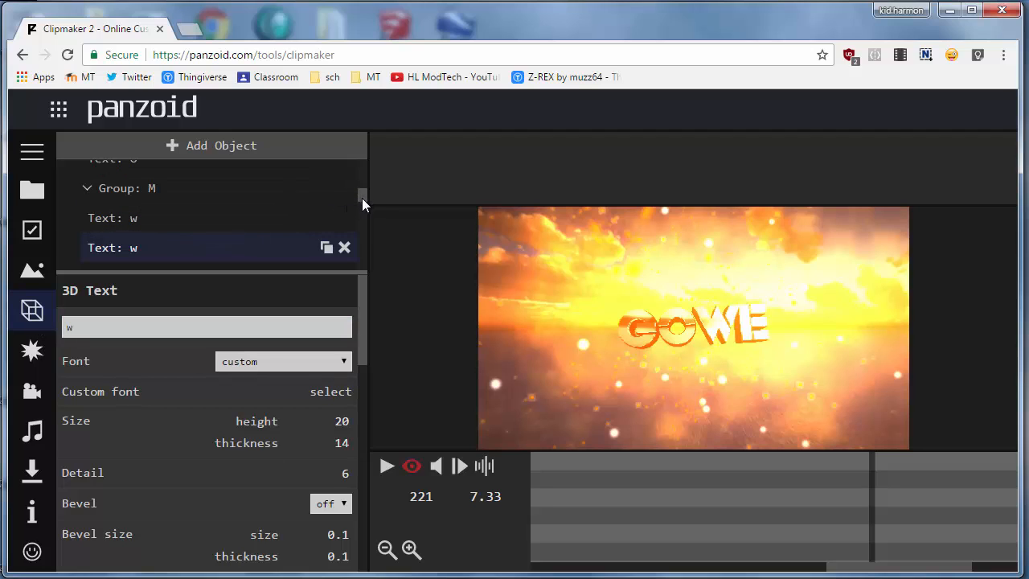
Change both e text objects in group E to o.
drag(361, 197, 362, 202)
click(135, 254)
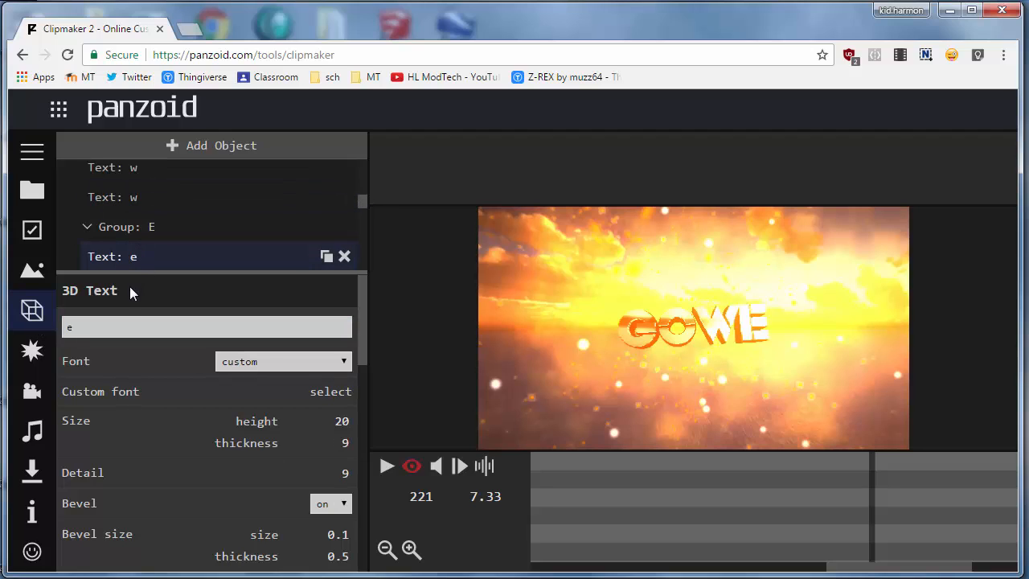
double_click(94, 327)
text(o)
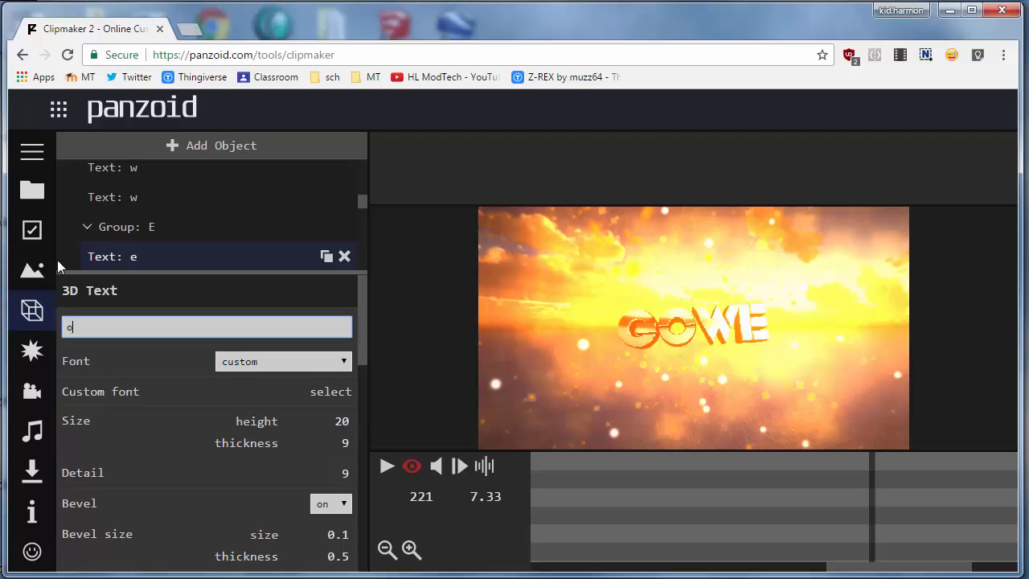
click(181, 278)
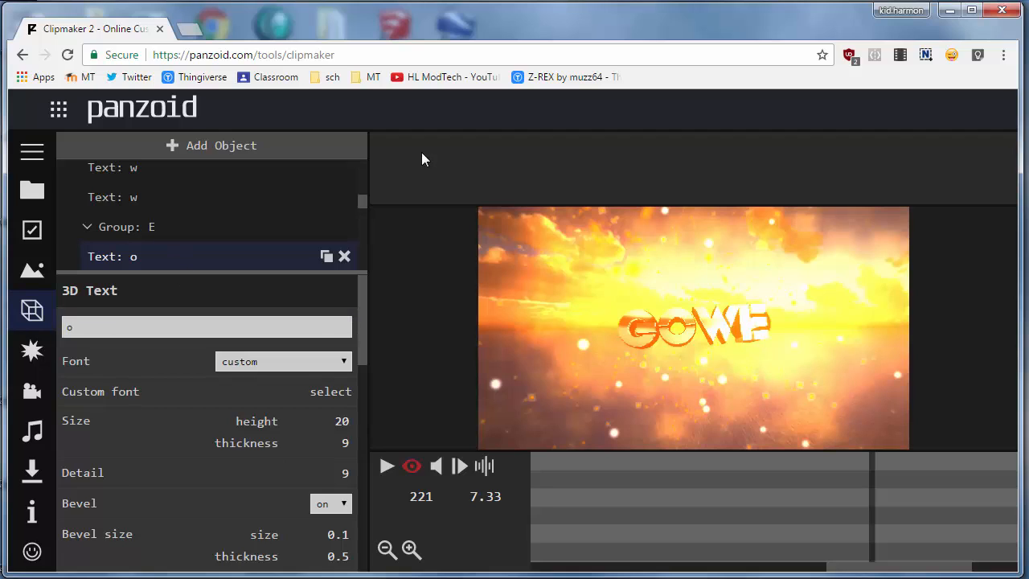
scroll(362, 206, down, 1)
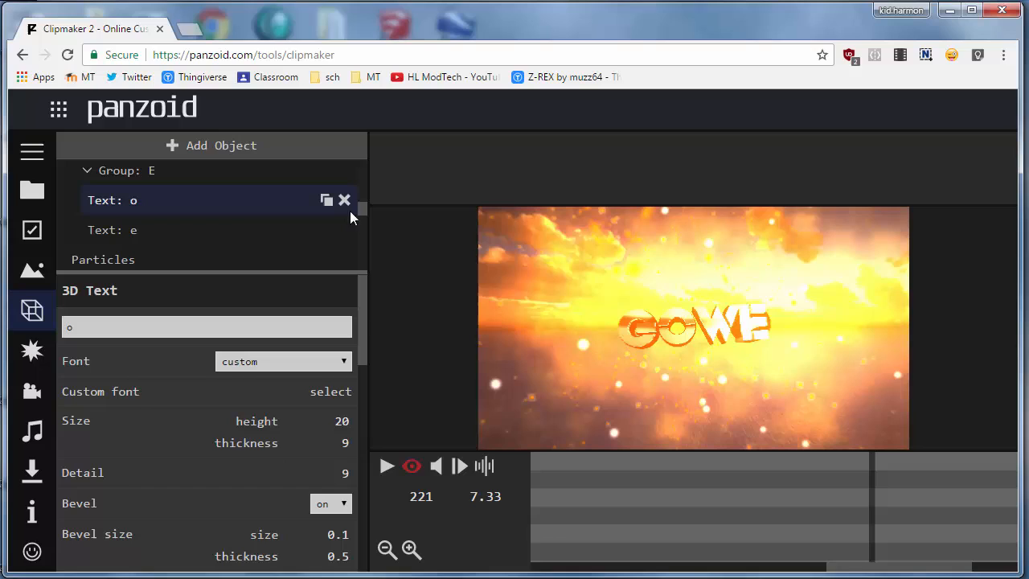
click(219, 232)
click(87, 326)
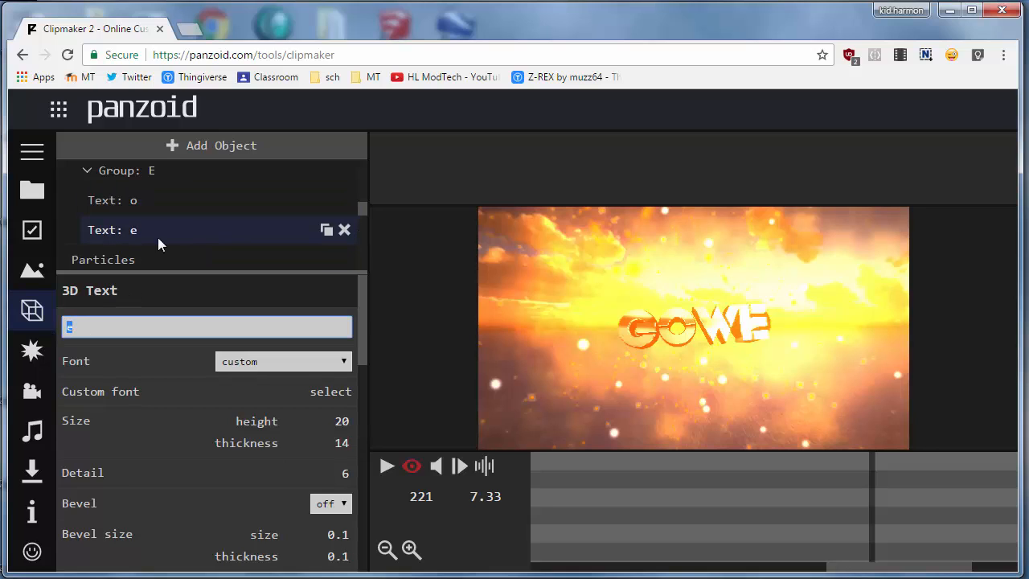
text(o)
key(Return)
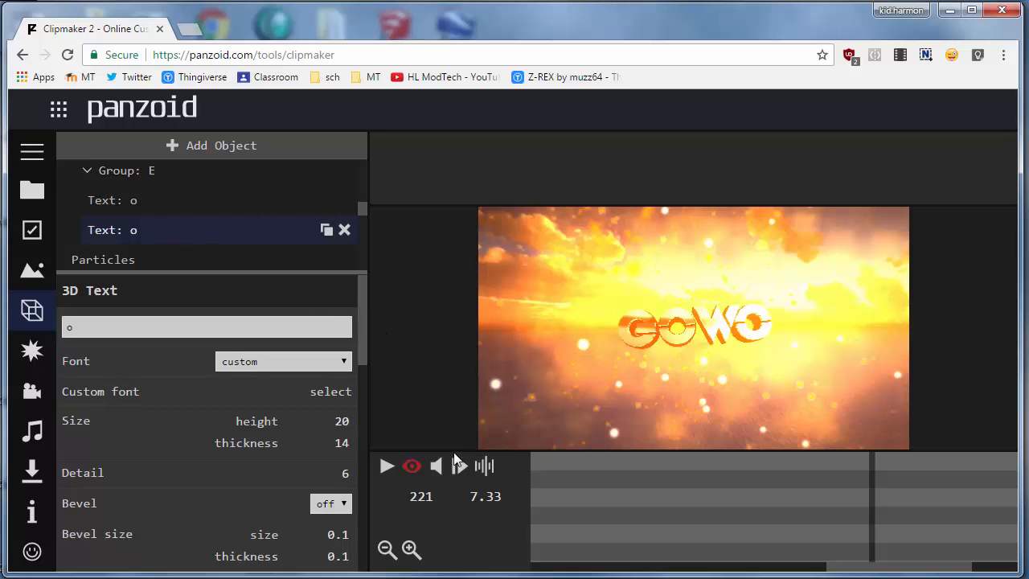
Play back the intro with the new letters and pause it.
click(387, 466)
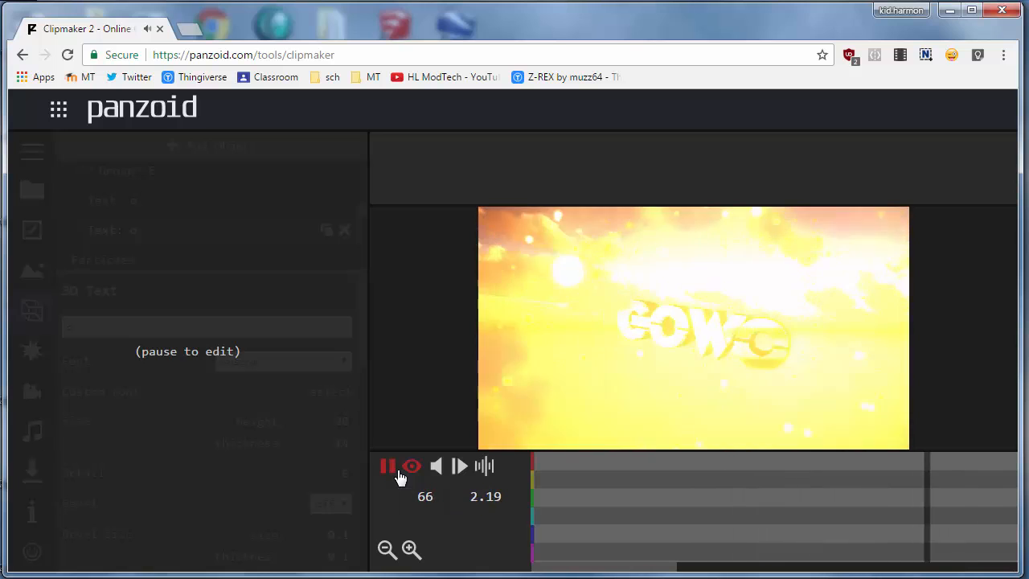
click(391, 469)
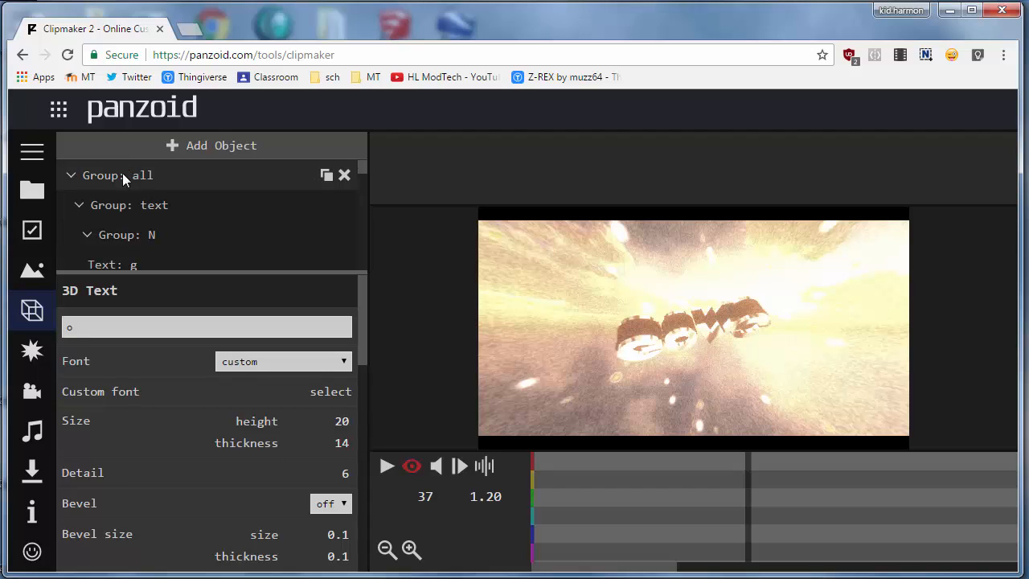
Look through the remaining scene objects, the effects list and the camera animation settings.
drag(361, 167, 364, 271)
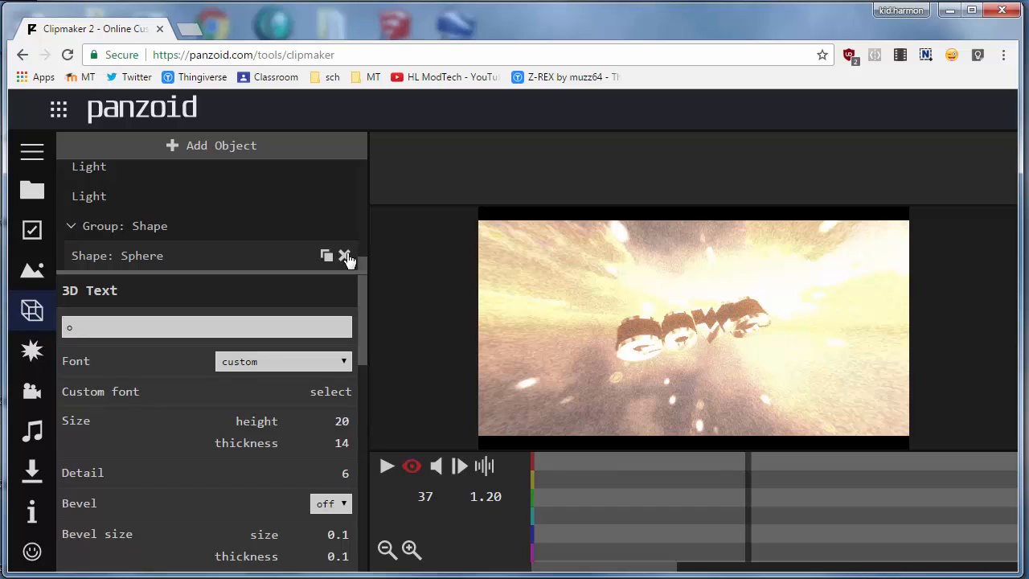
mouse_move(363, 265)
mouse_down()
mouse_move(361, 163)
mouse_move(364, 265)
mouse_up()
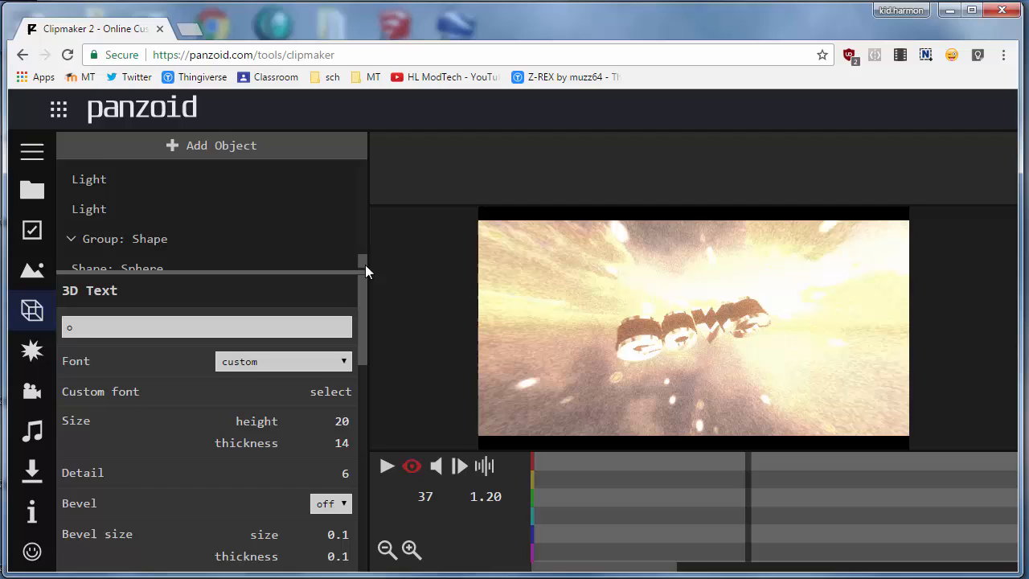
click(31, 347)
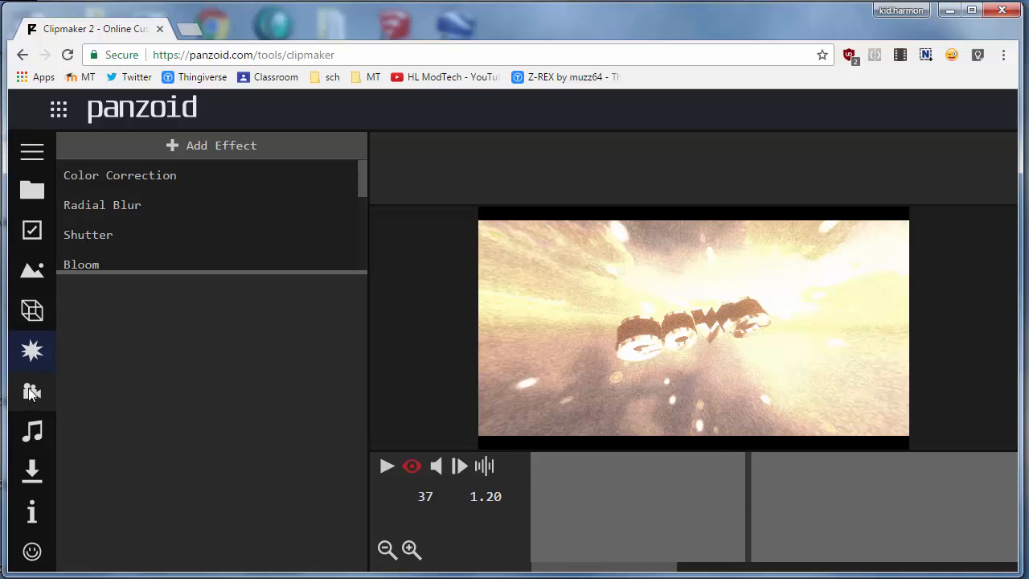
click(30, 391)
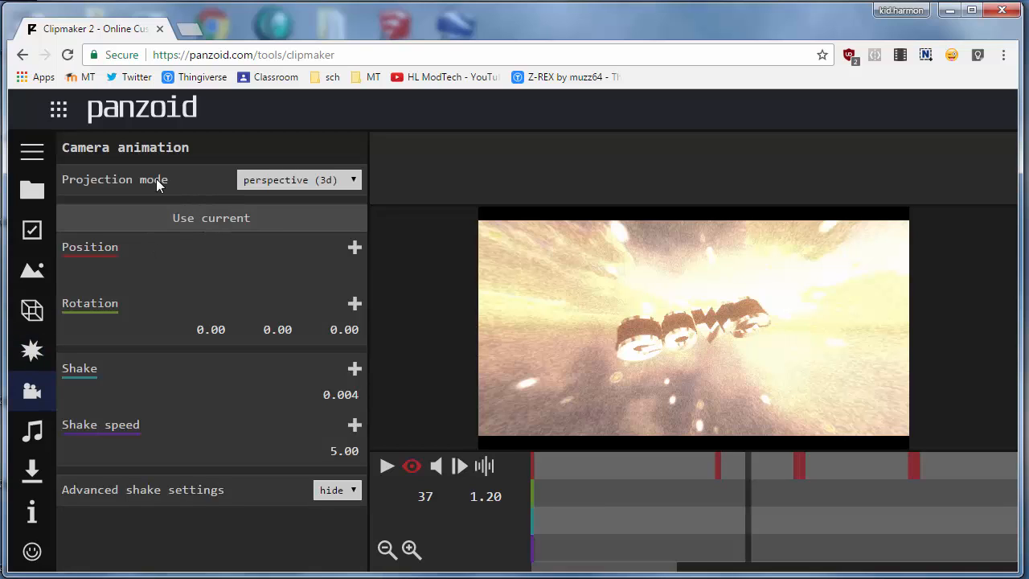
Examine the audio track settings and view the audio file chooser without selecting a file.
click(32, 430)
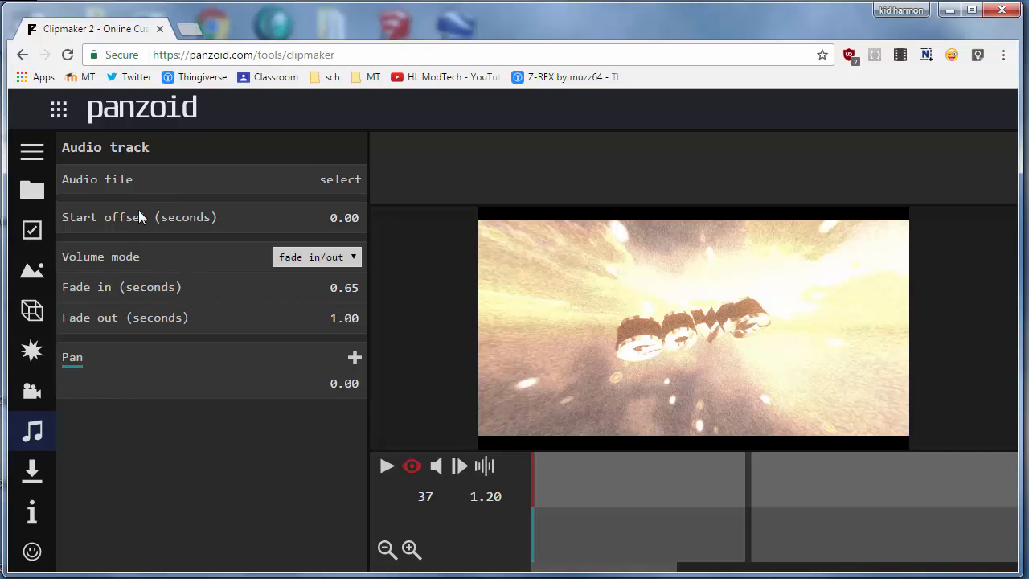
click(349, 178)
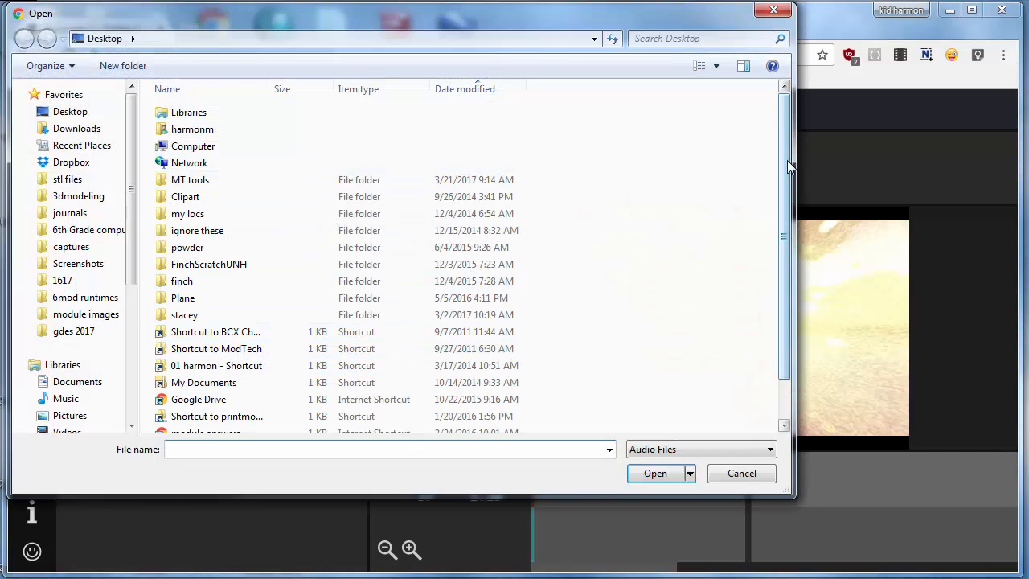
mouse_move(788, 165)
mouse_down()
mouse_move(788, 270)
mouse_move(789, 163)
mouse_up()
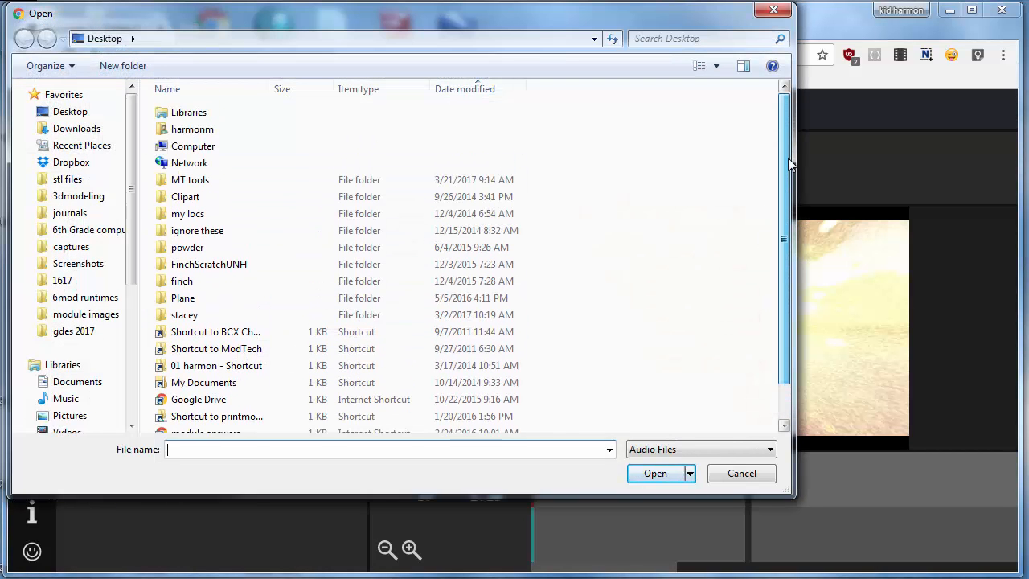
click(773, 9)
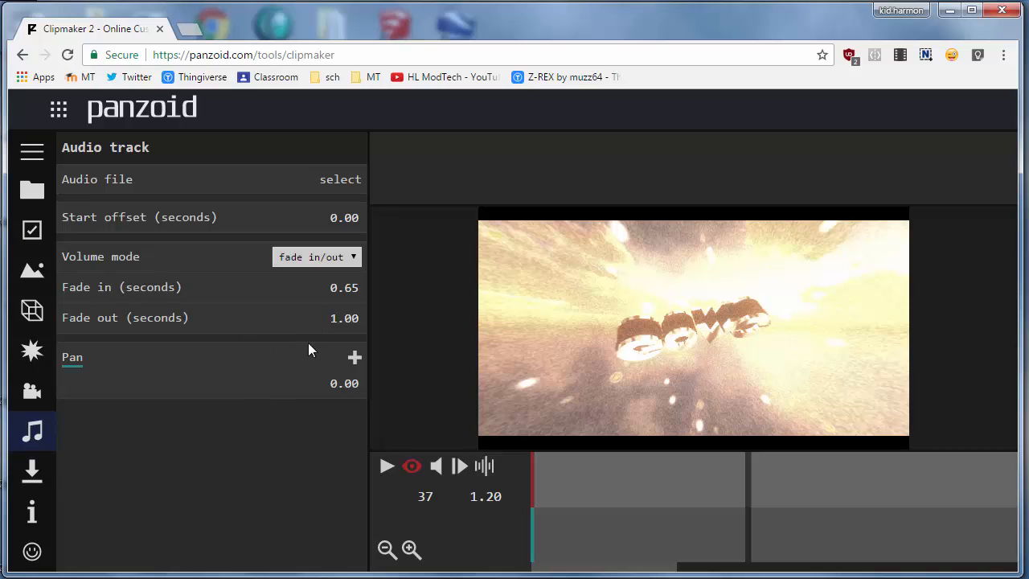
Start rendering the intro video for download and allow panzoid.com to store files on this device.
click(35, 473)
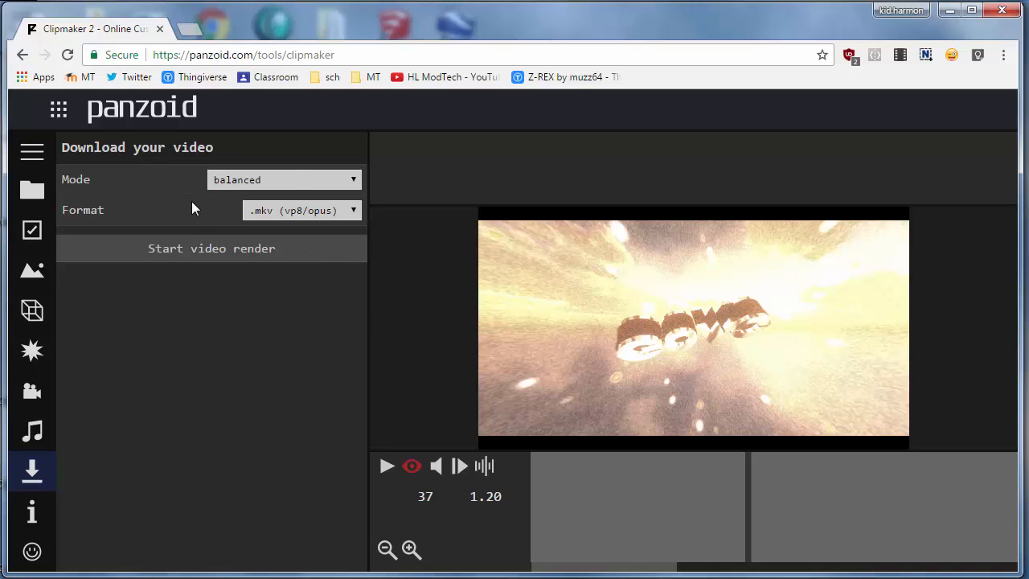
click(199, 248)
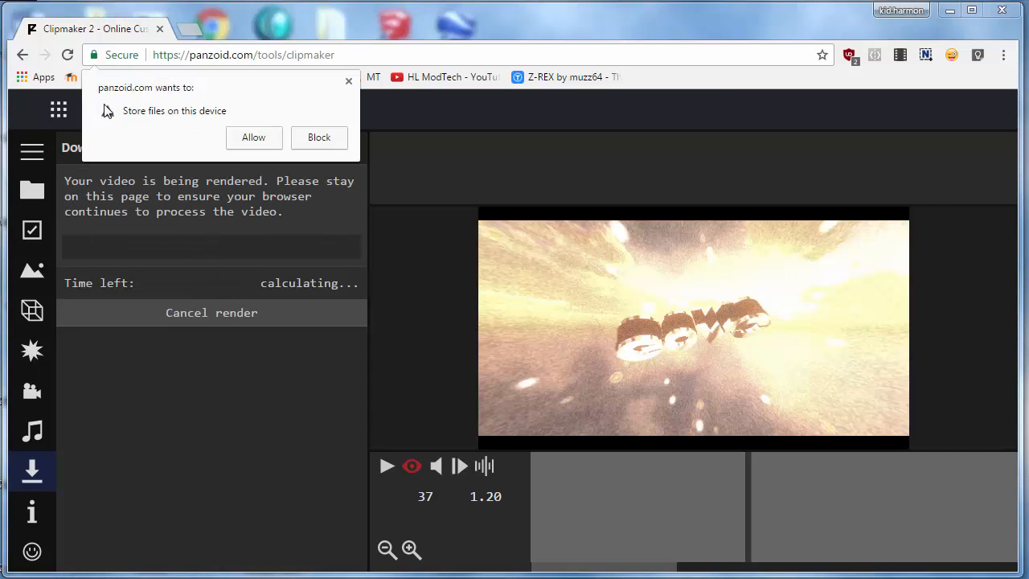
click(251, 138)
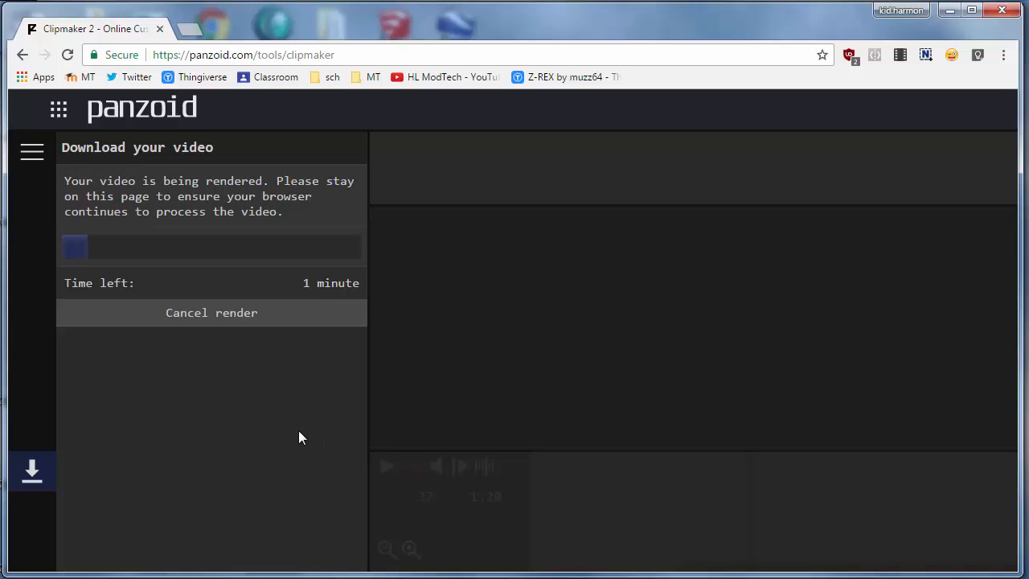
Open the bit.ly/hlmtlinks link list in a new browser tab and follow its link to video.online-convert.com.
click(189, 29)
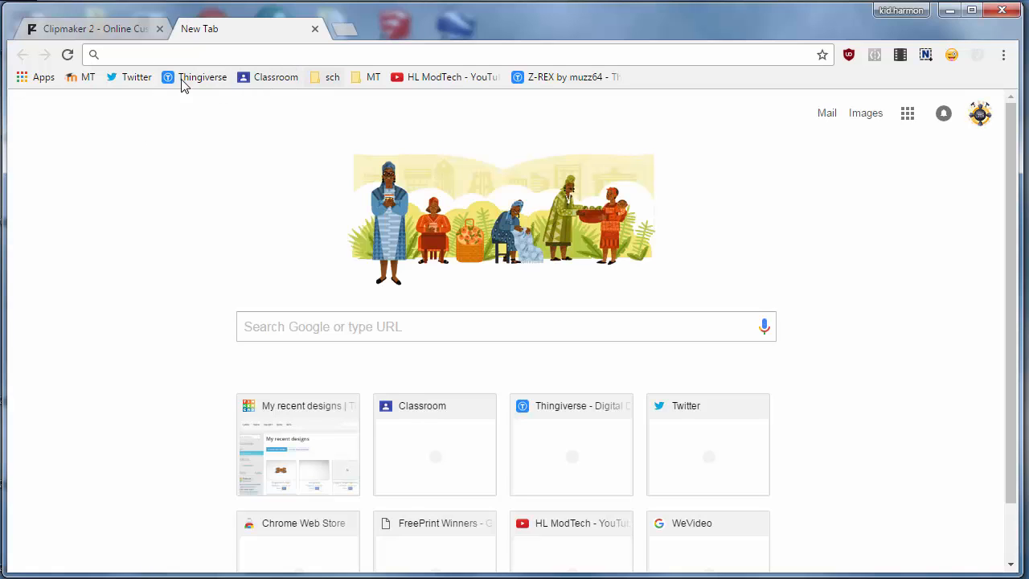
click(81, 31)
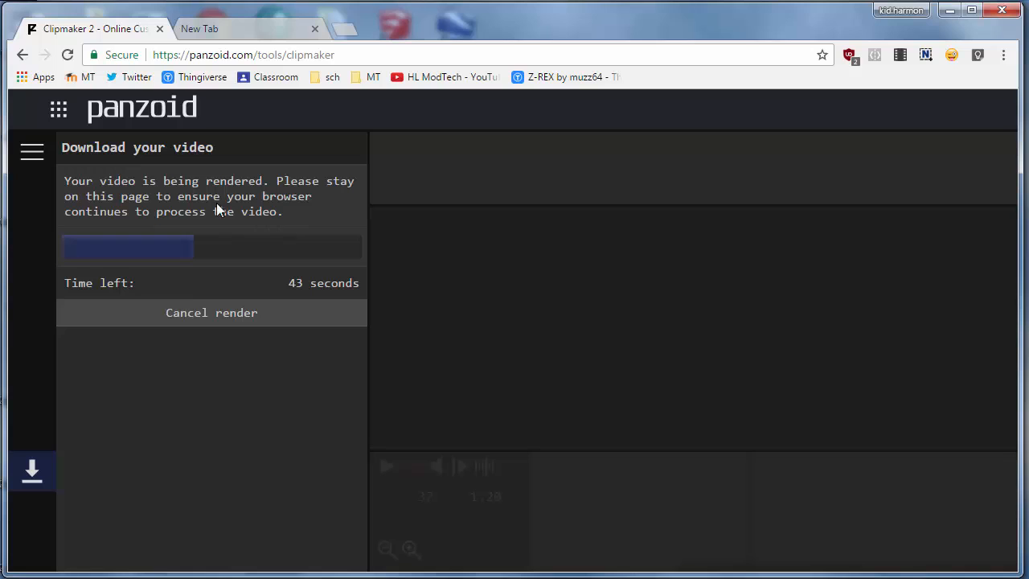
click(253, 35)
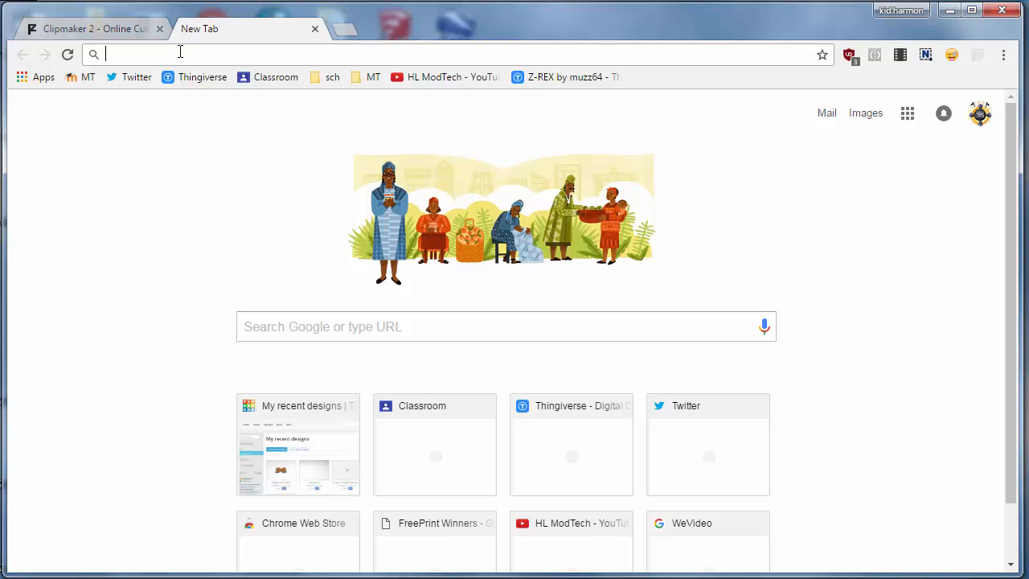
text(bit)
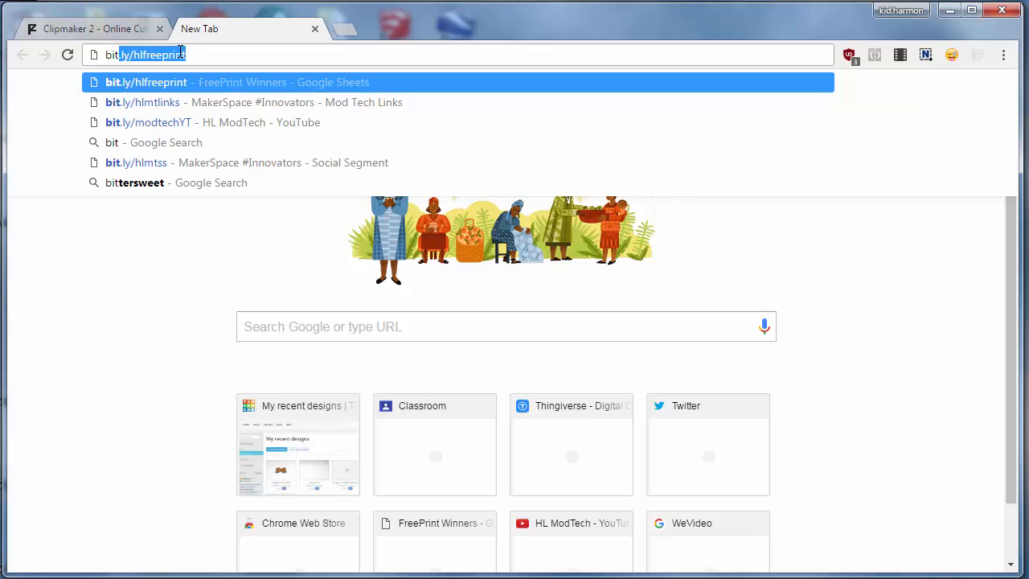
click(154, 102)
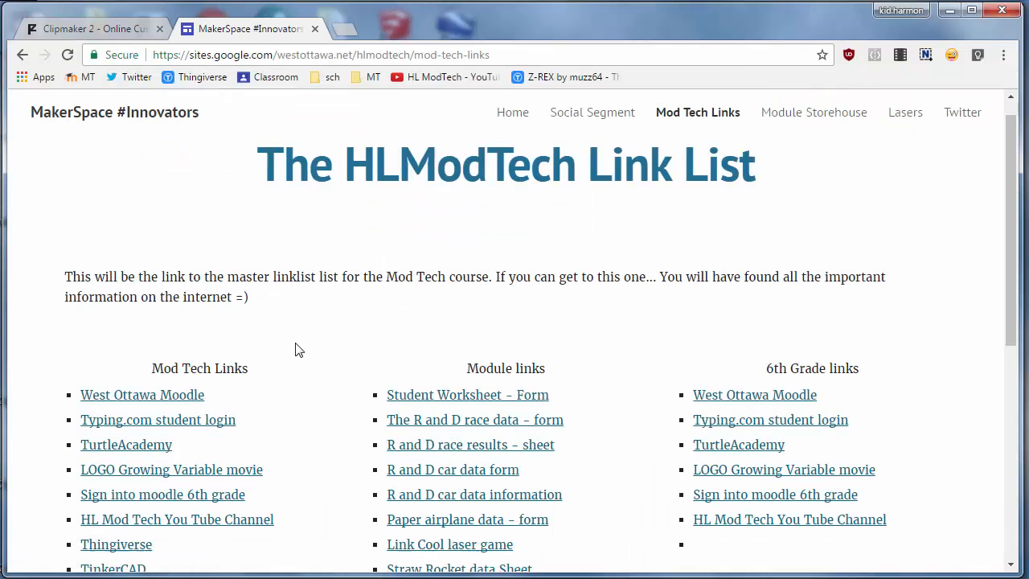
scroll(297, 349, down, 2)
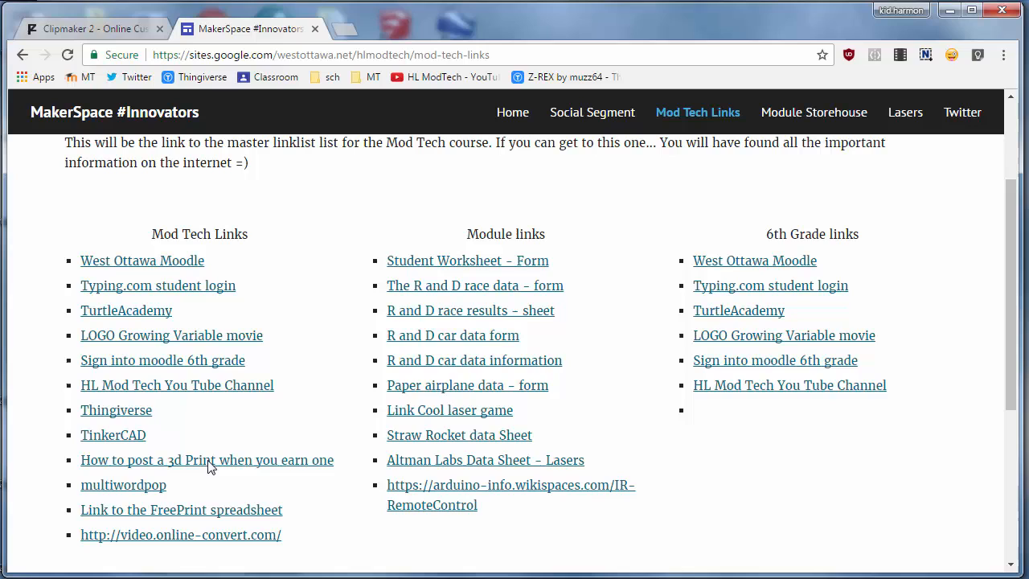
click(203, 536)
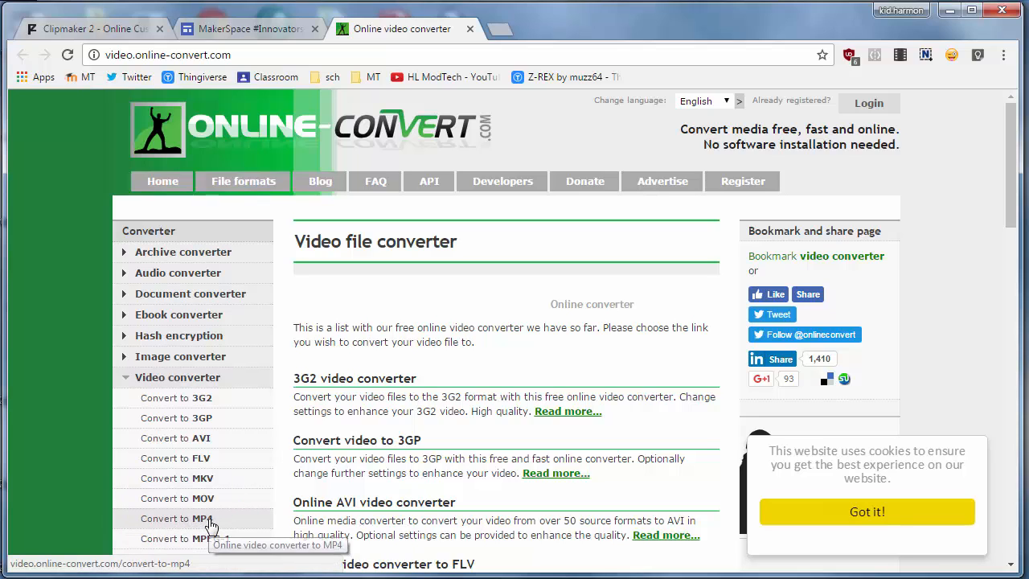
Return to Clipmaker and download the finished render to the Downloads folder as "gowo video 1.mkv".
click(95, 28)
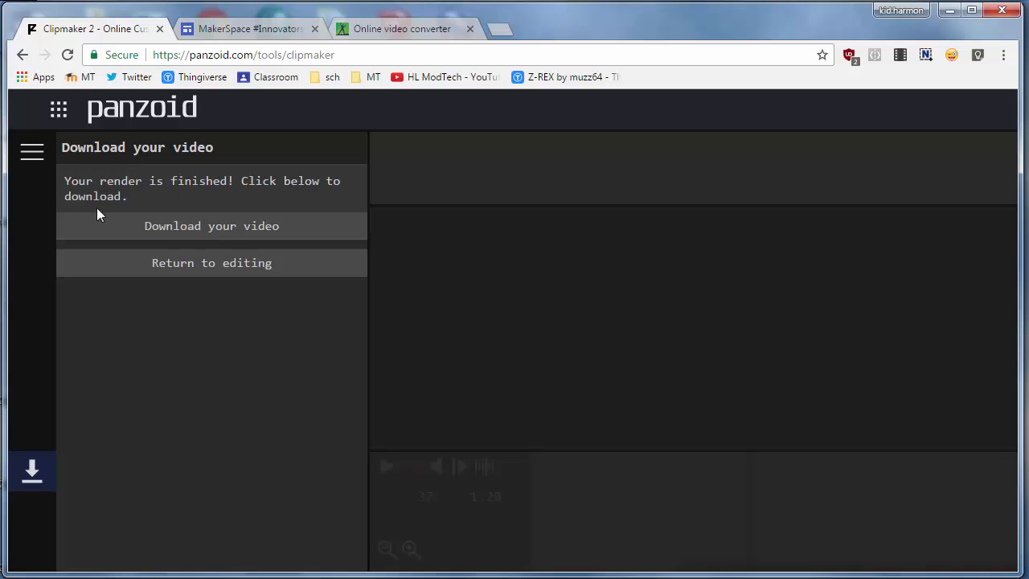
click(241, 231)
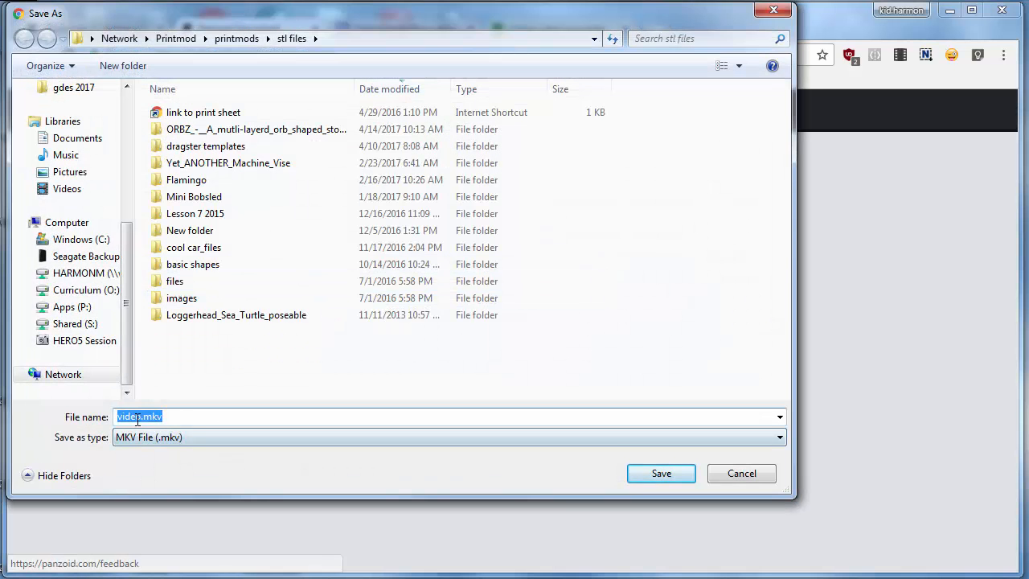
drag(138, 417, 59, 416)
text(gowo video 1)
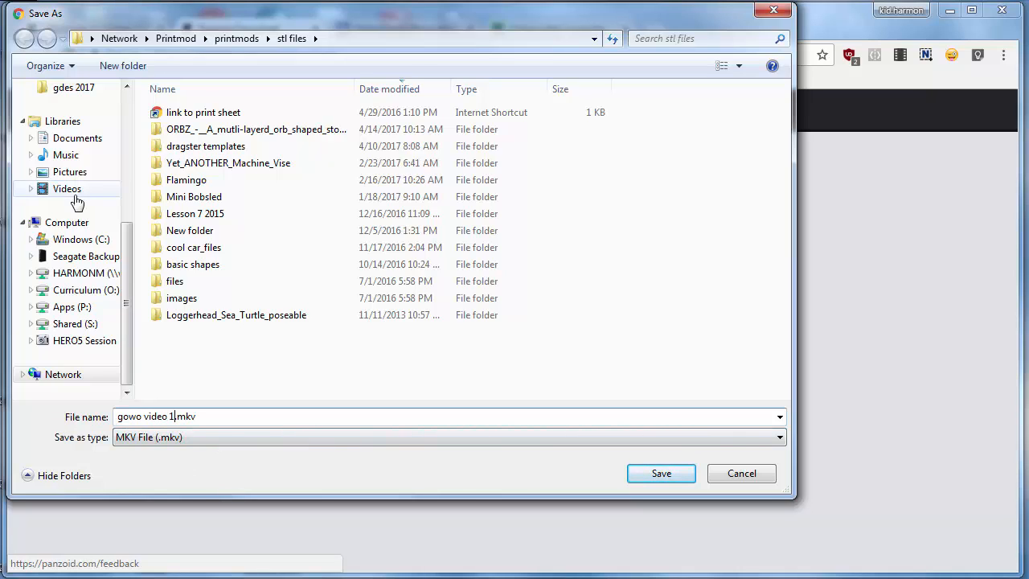
drag(126, 242, 117, 92)
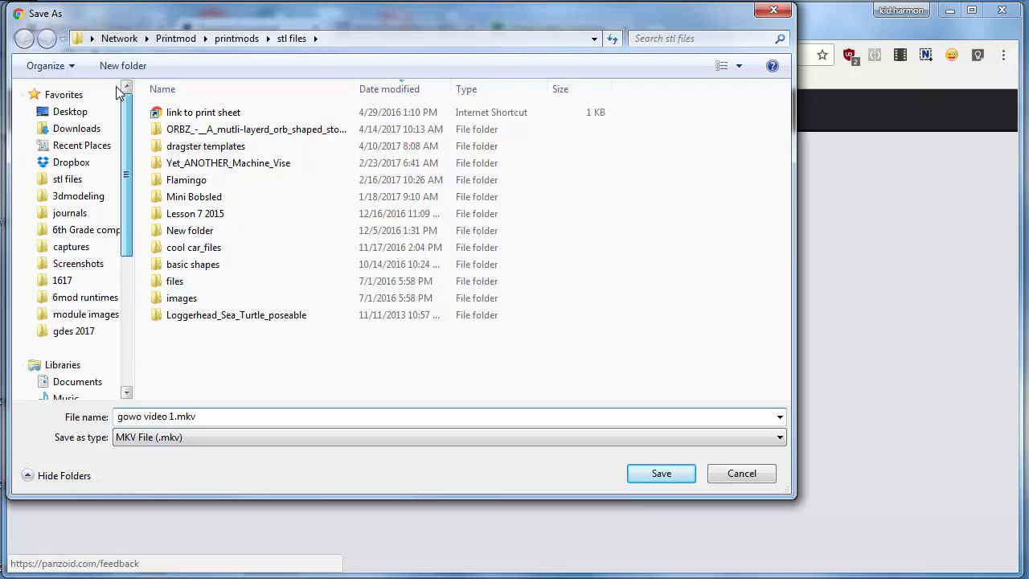
click(72, 129)
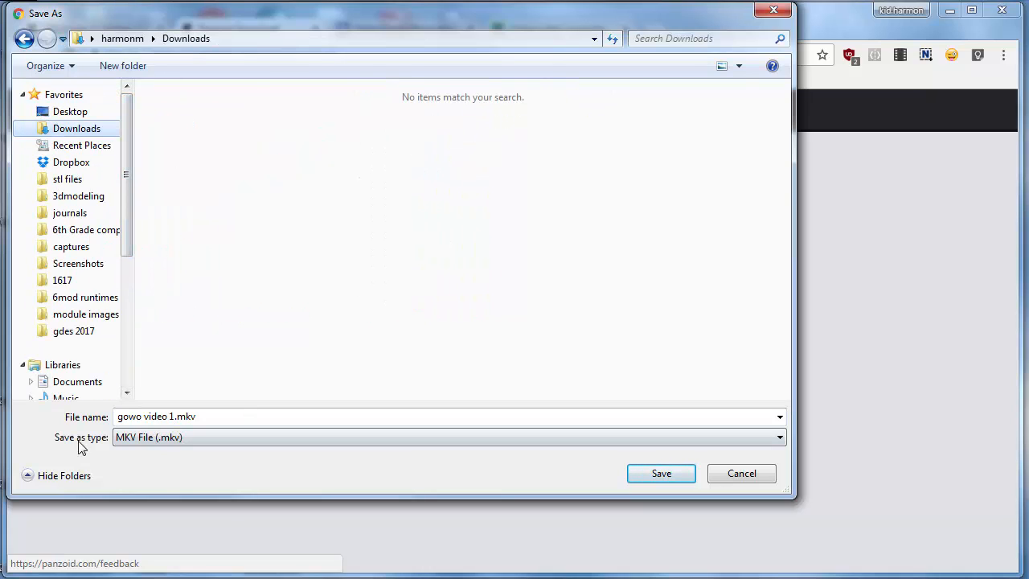
click(637, 473)
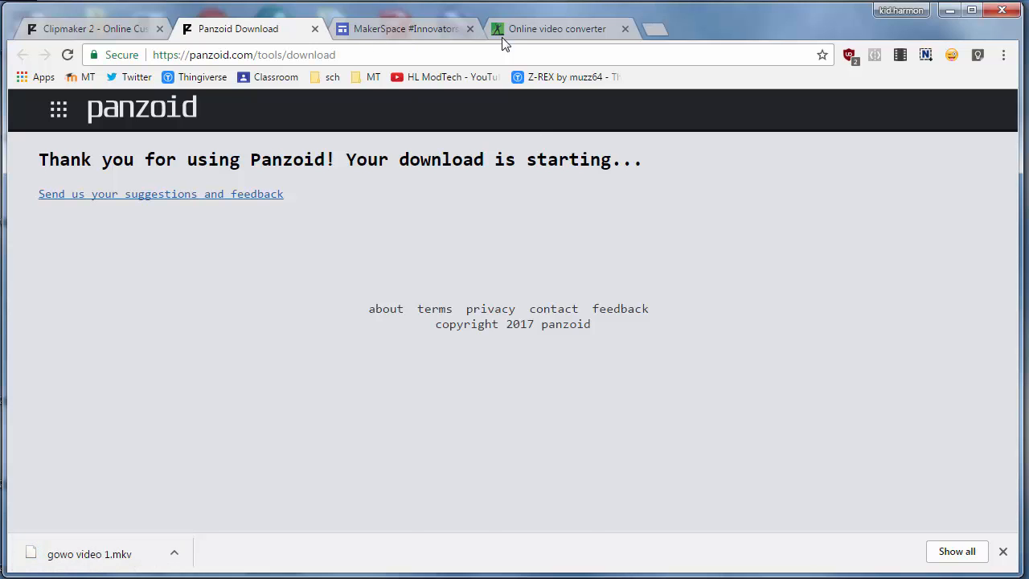
Switch to the online video converter site and open its MP4 conversion page.
click(542, 28)
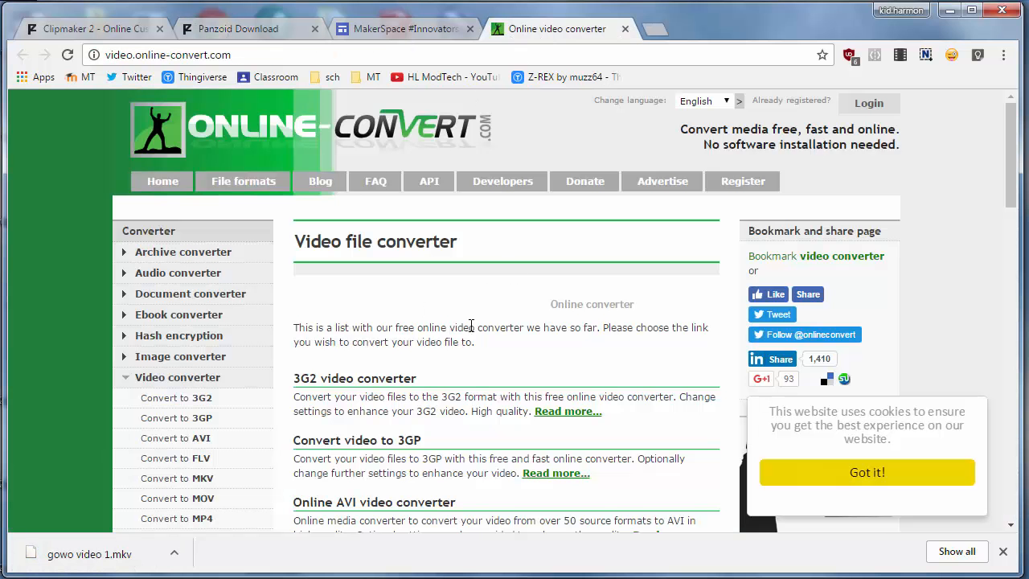
scroll(372, 394, down, 1)
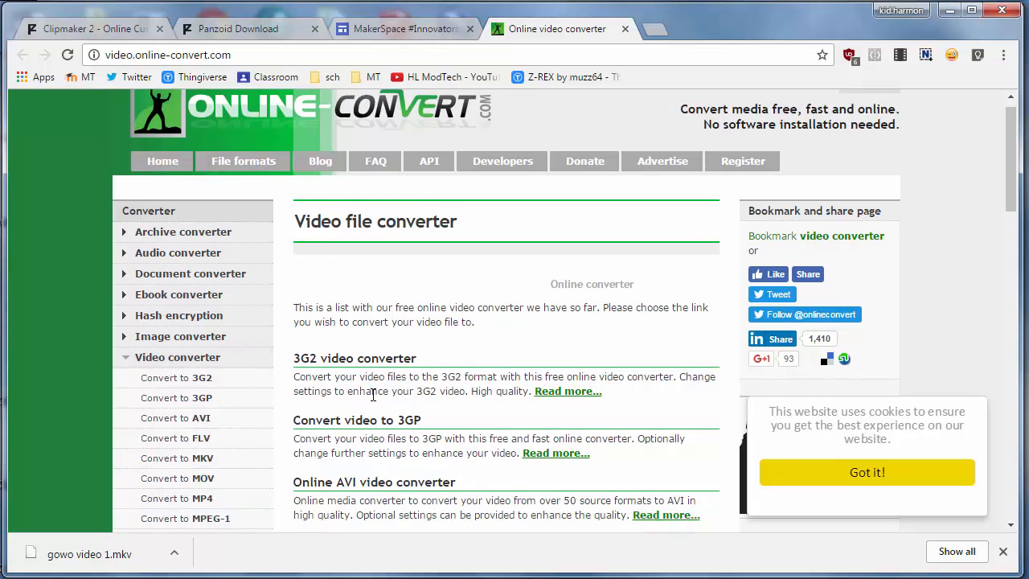
scroll(372, 394, down, 2)
click(200, 361)
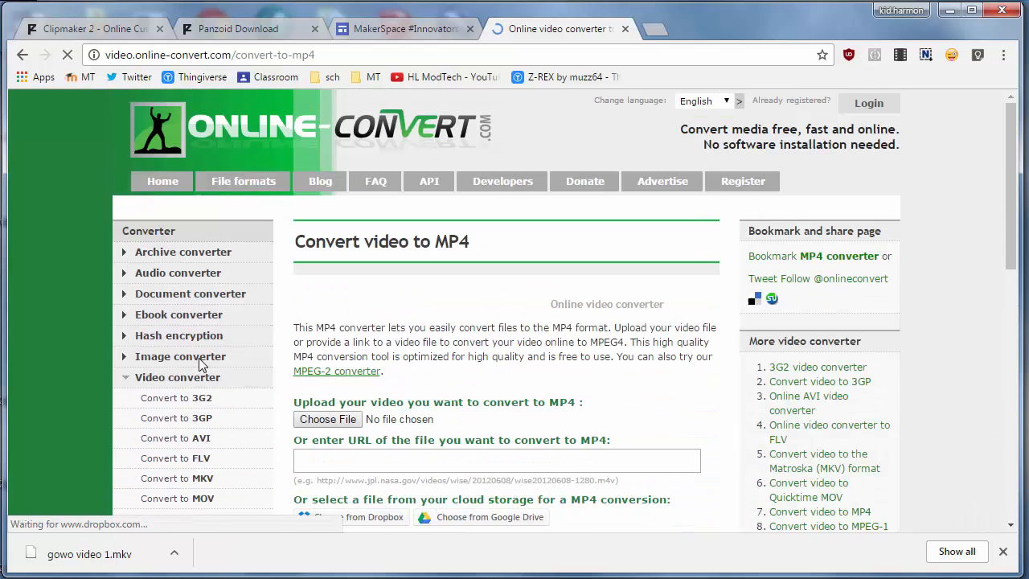
Choose "gowo video 1.mkv" from the Downloads folder as the video to convert to MP4.
click(333, 424)
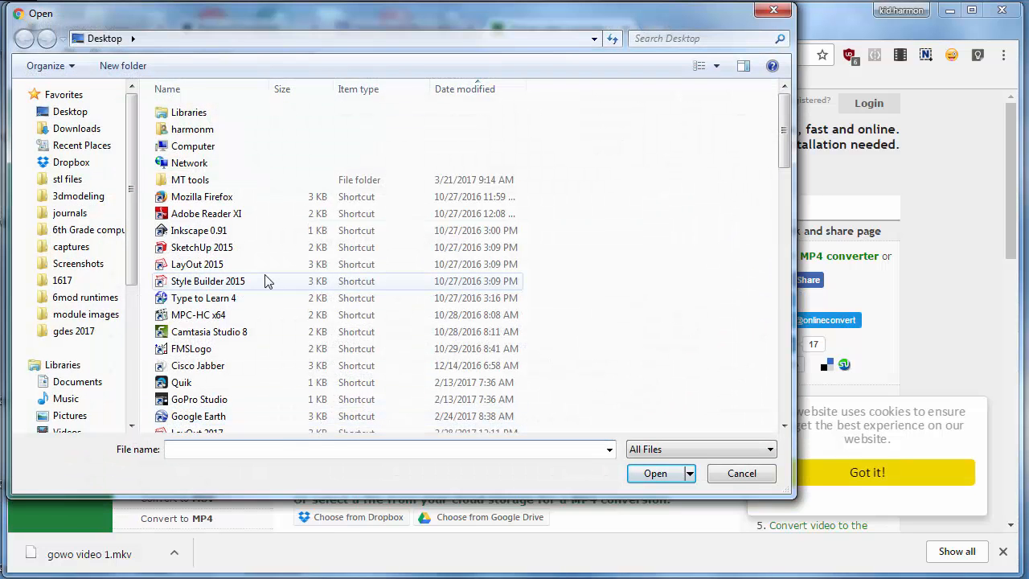
click(68, 128)
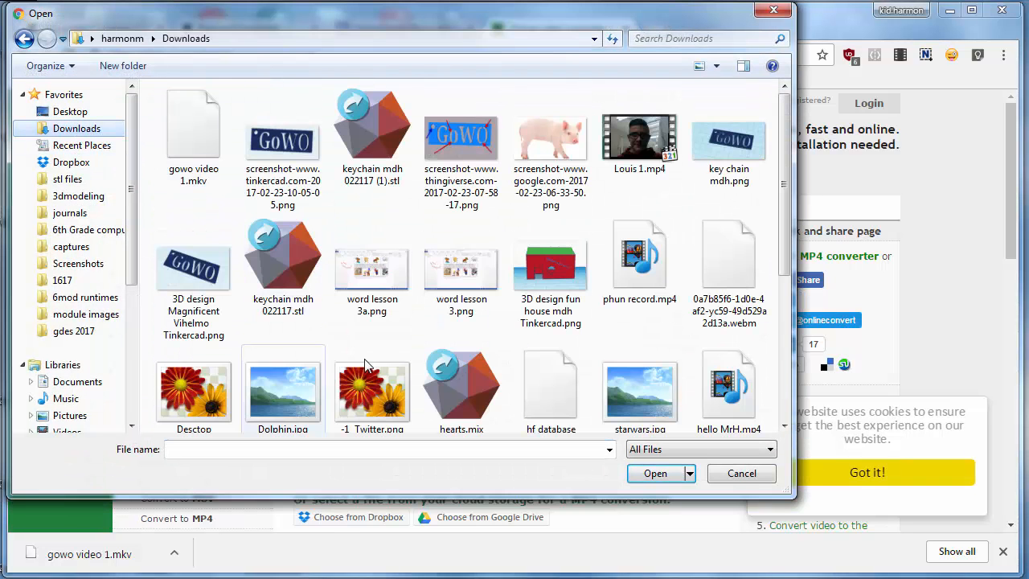
click(205, 146)
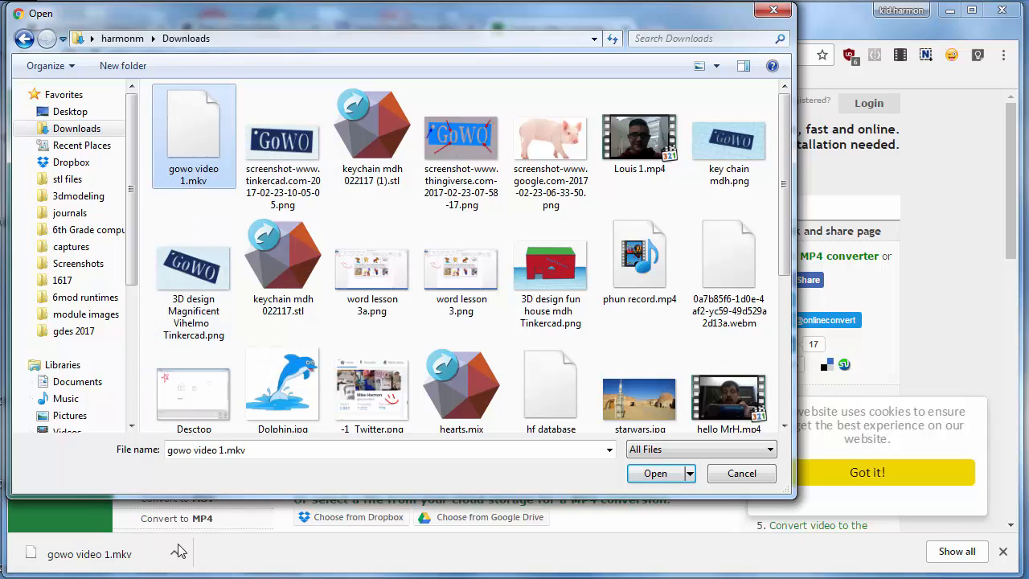
click(647, 474)
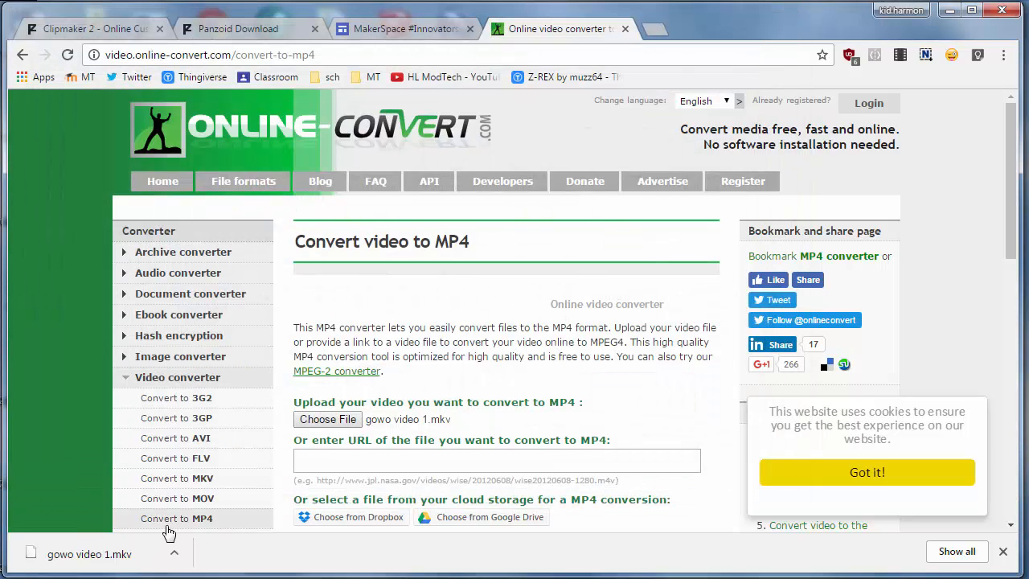
Convert the chosen video with the optional settings left unchanged and save the result in Downloads as "gowo title.mp4".
scroll(375, 372, down, 1)
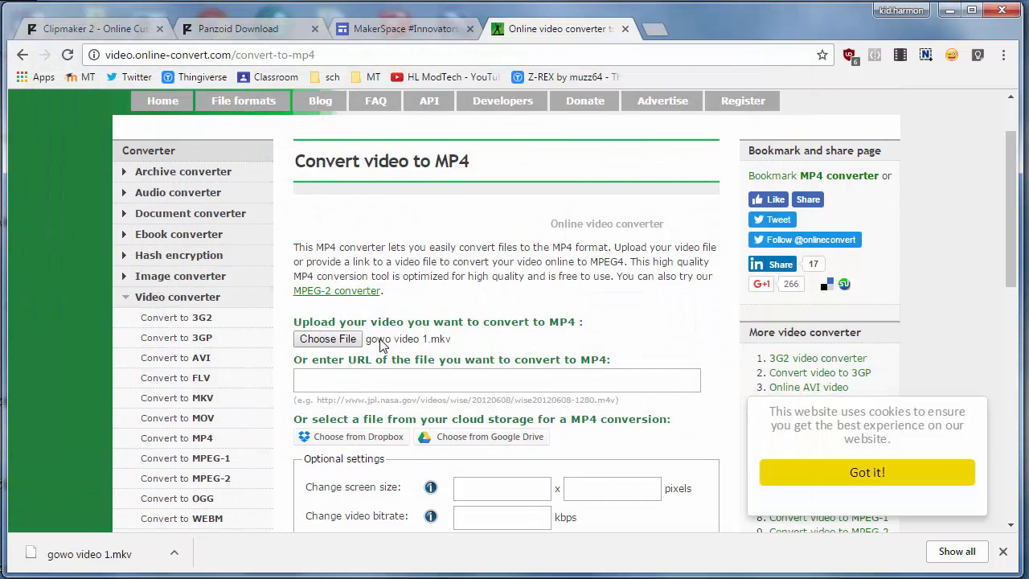
scroll(365, 398, down, 2)
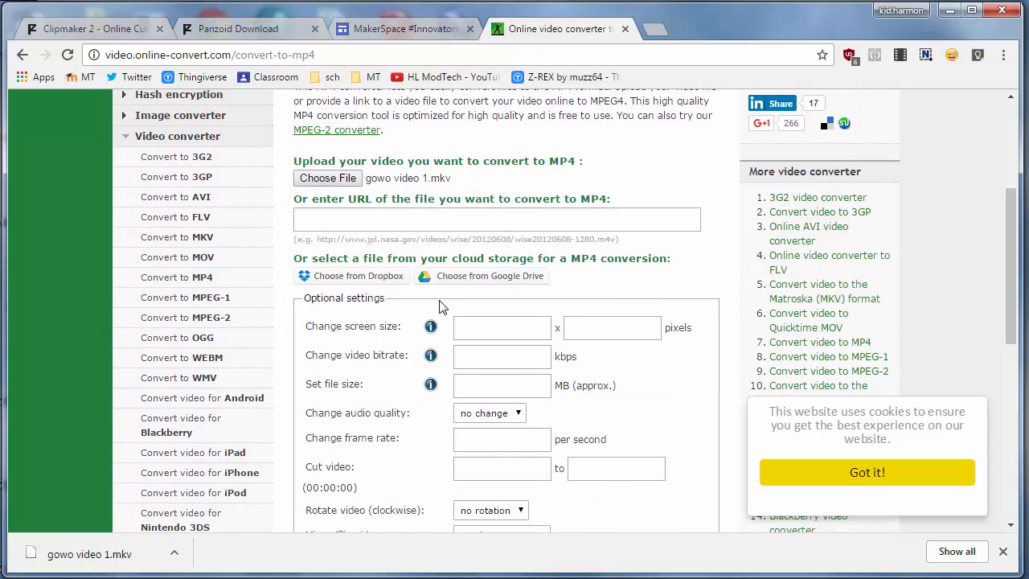
scroll(441, 306, down, 2)
click(337, 419)
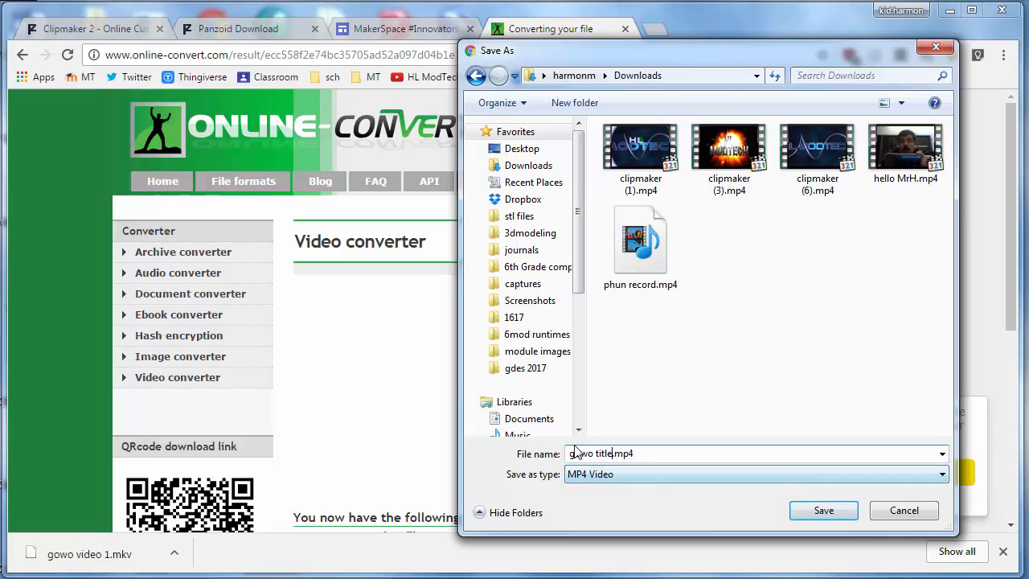
click(821, 511)
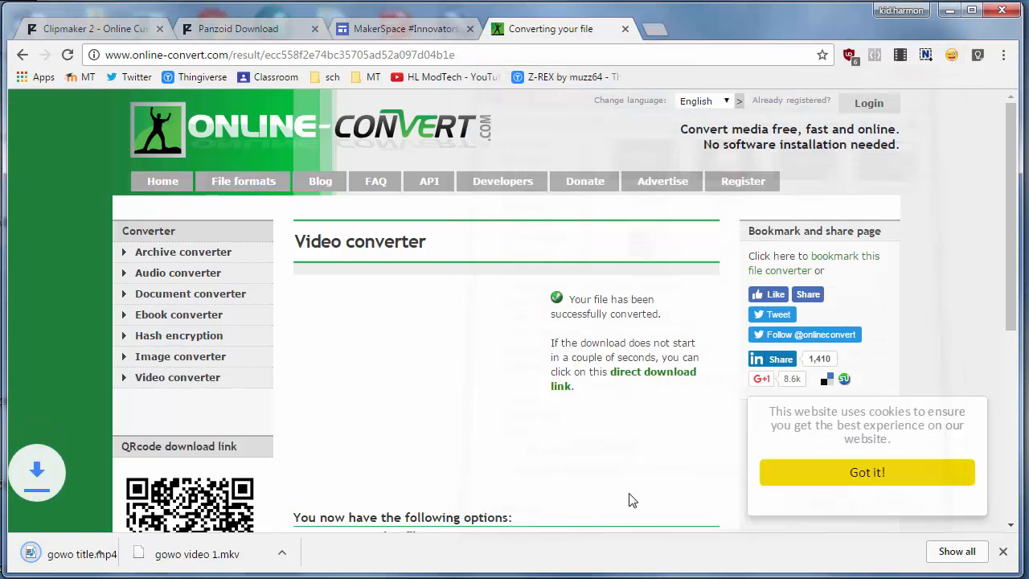